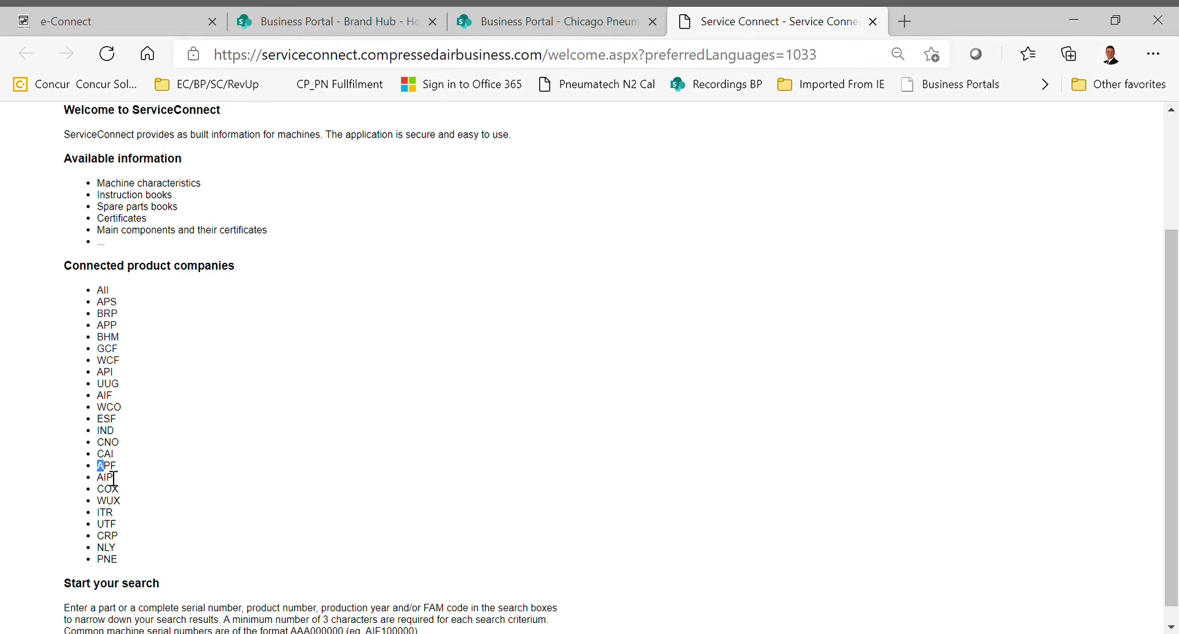
double_click(109, 500)
left_click_drag(97, 361, 123, 373)
Search for the machine with serial number api178917.
scroll(184, 453, "up", 3)
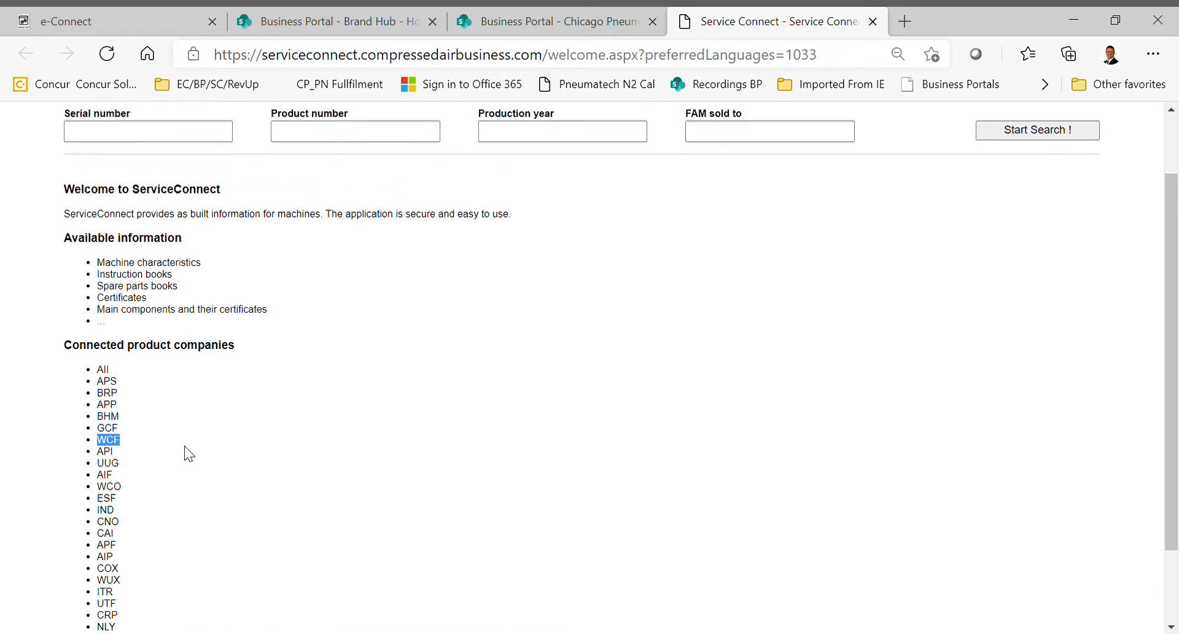
left_click(94, 219)
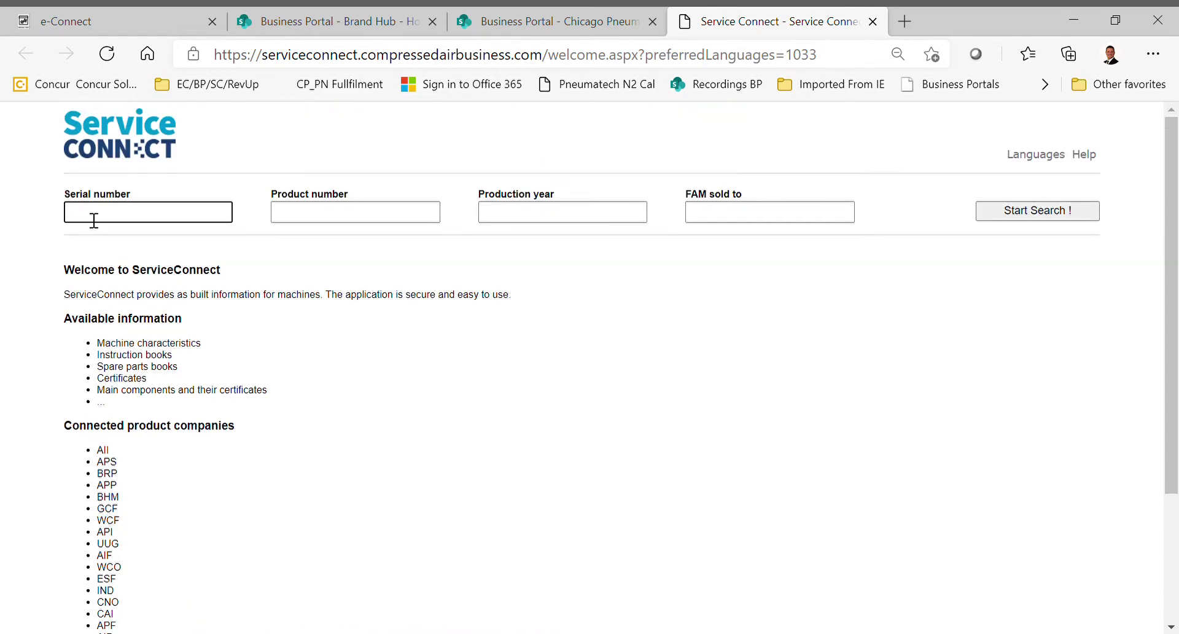
type("ap")
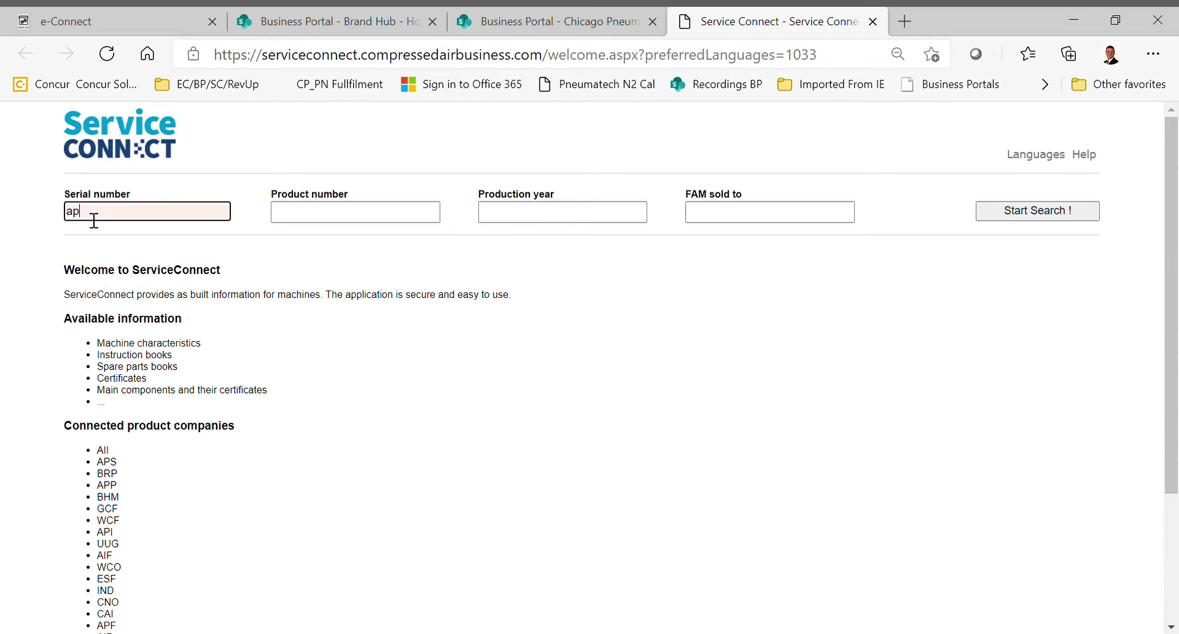
type("i178")
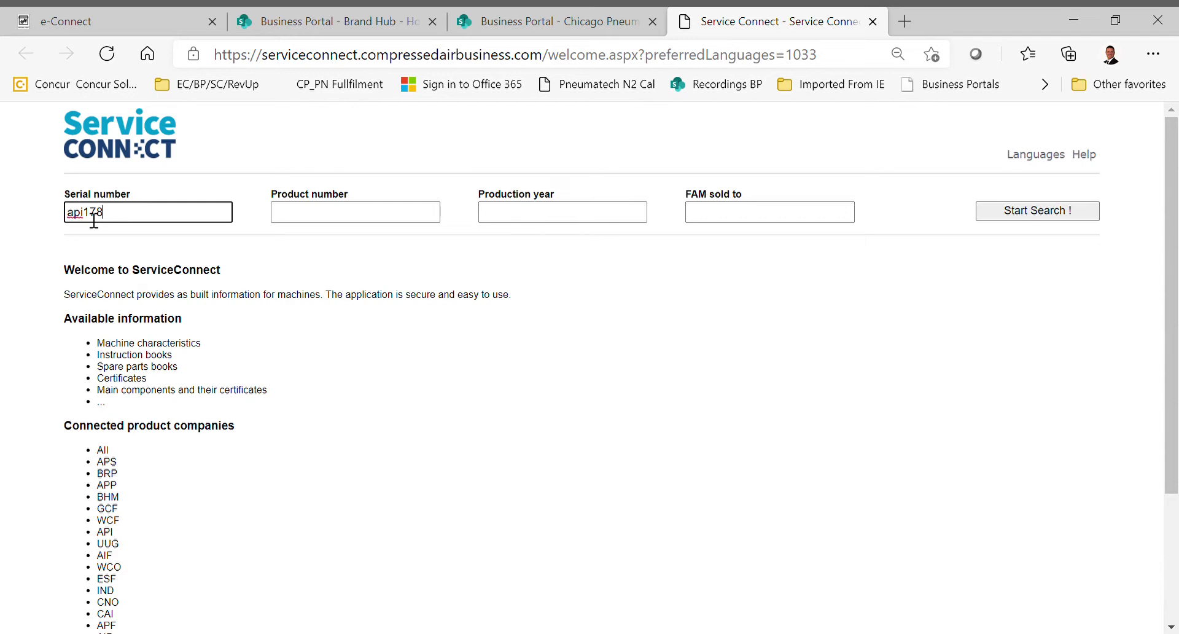
type("917")
key("Return")
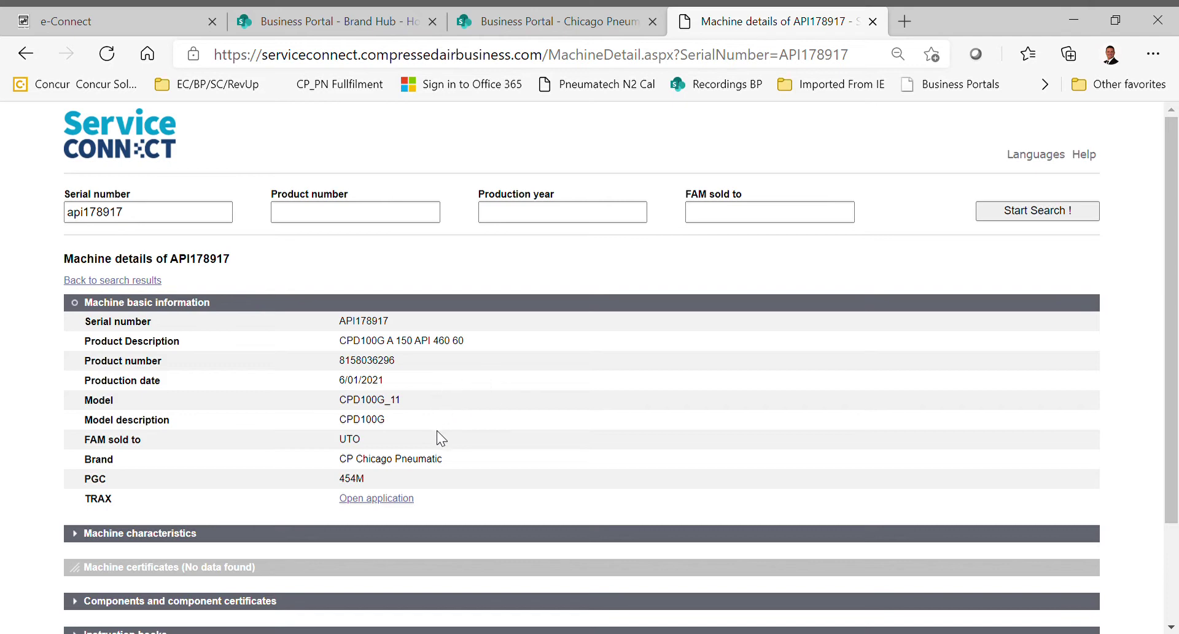
Highlight the product description in the machine's basic information to check it.
scroll(413, 414, "down", 1)
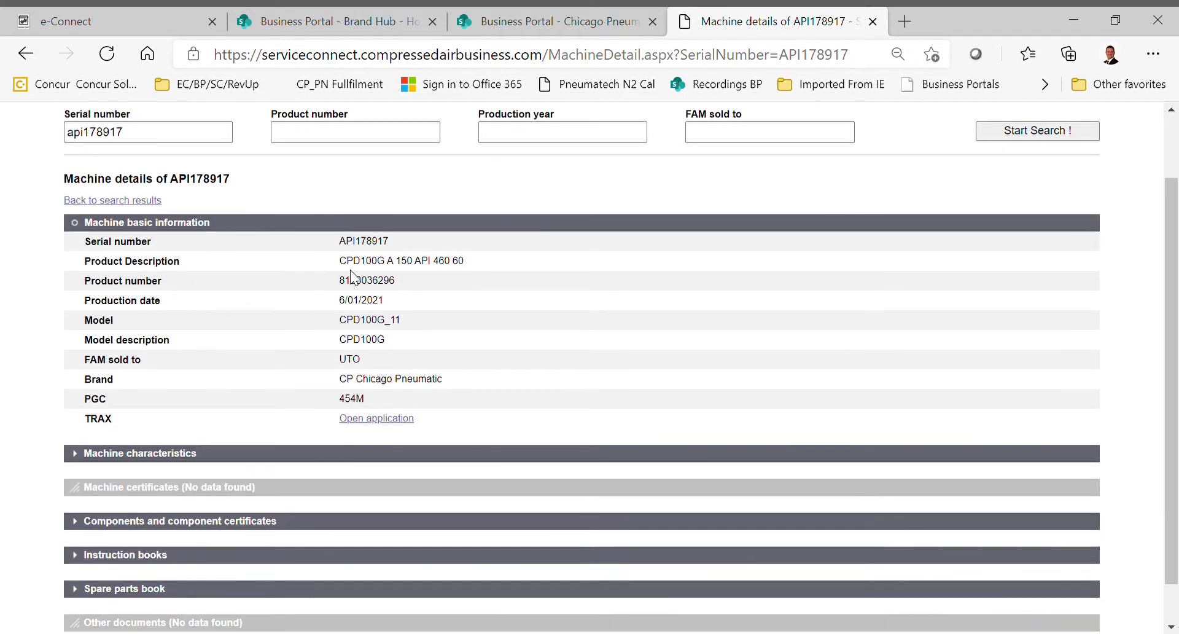
left_click_drag(340, 264, 434, 271)
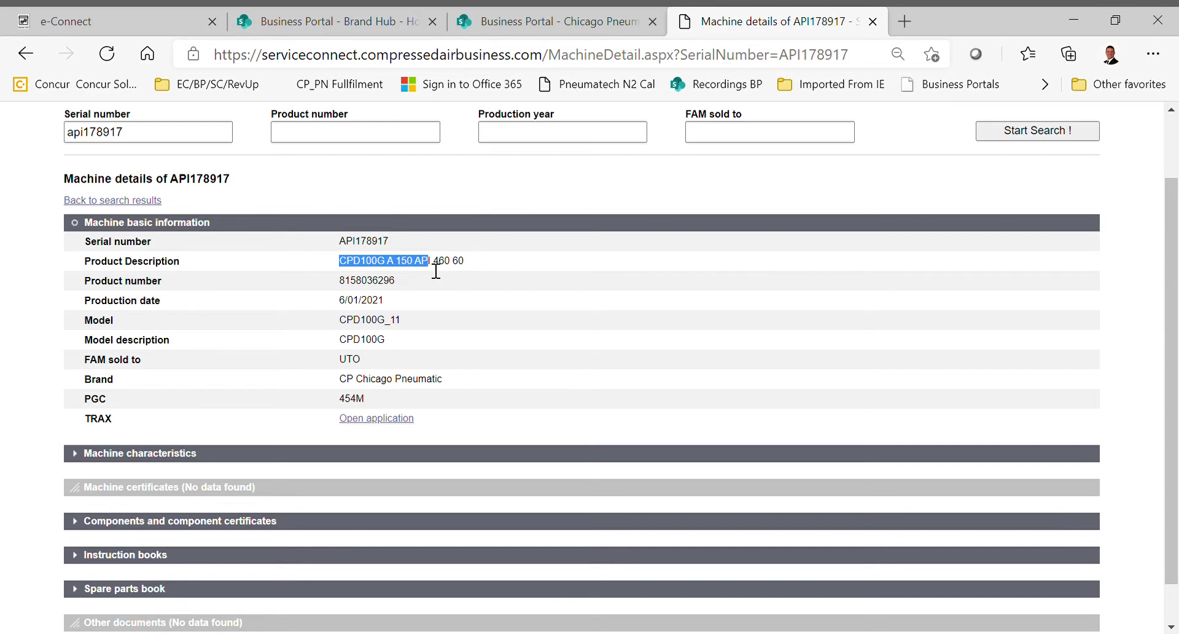
left_click(399, 281)
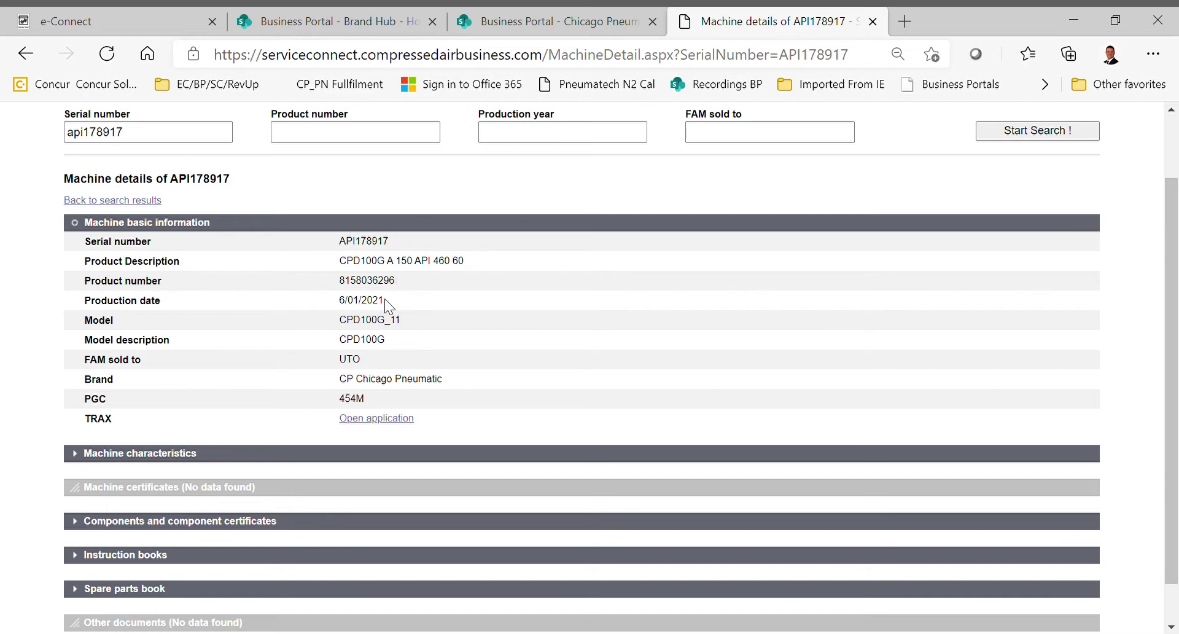
Expand the machine characteristics, highlight the regulation value, and collapse the section again.
scroll(350, 366, "down", 1)
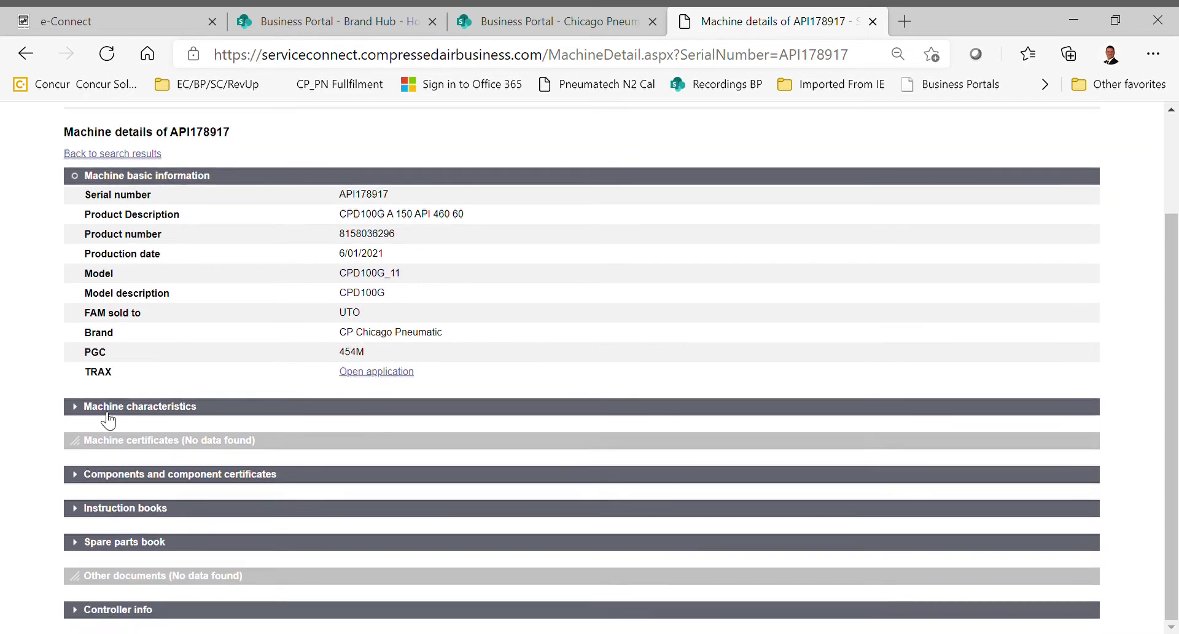
left_click(86, 410)
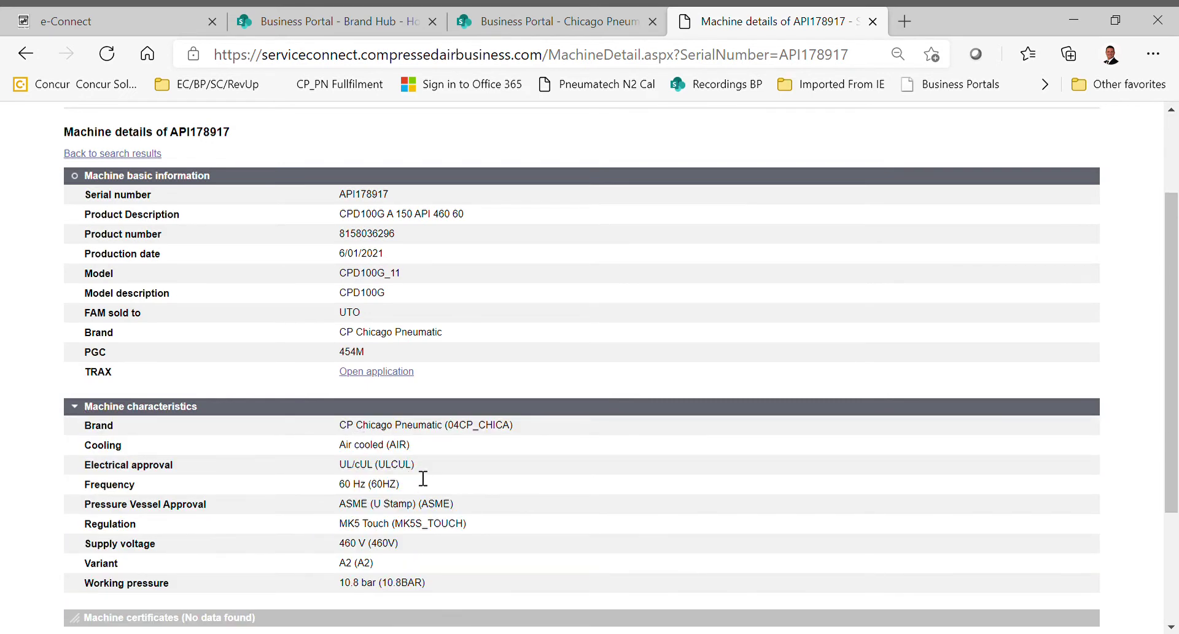
left_click_drag(339, 523, 467, 529)
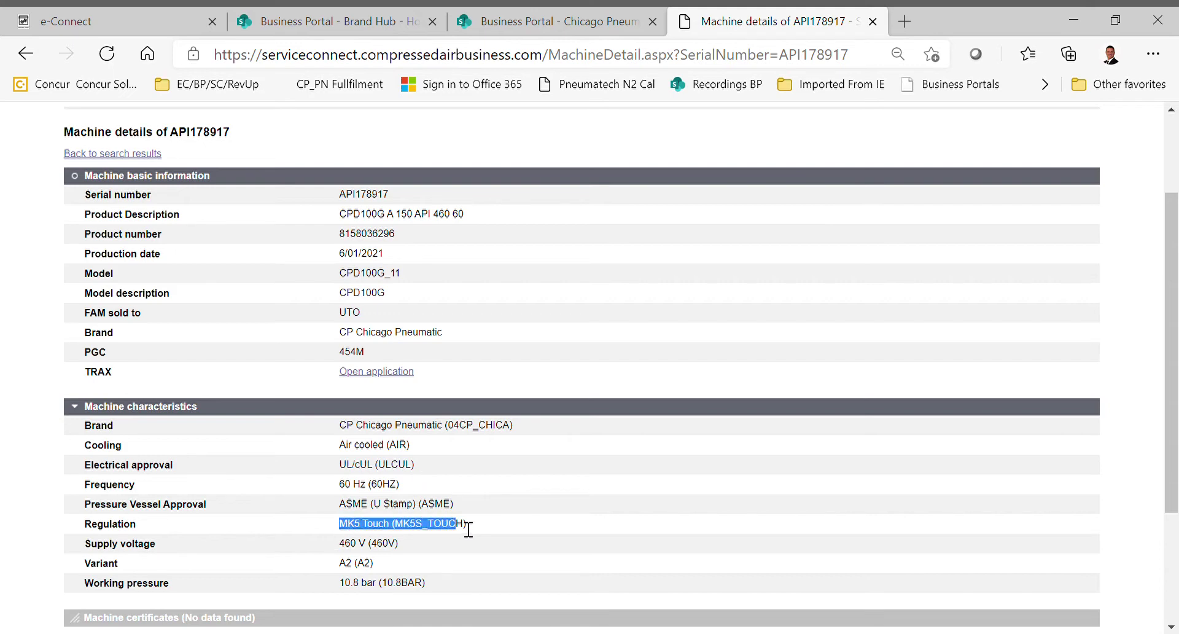
left_click(371, 556)
left_click(86, 410)
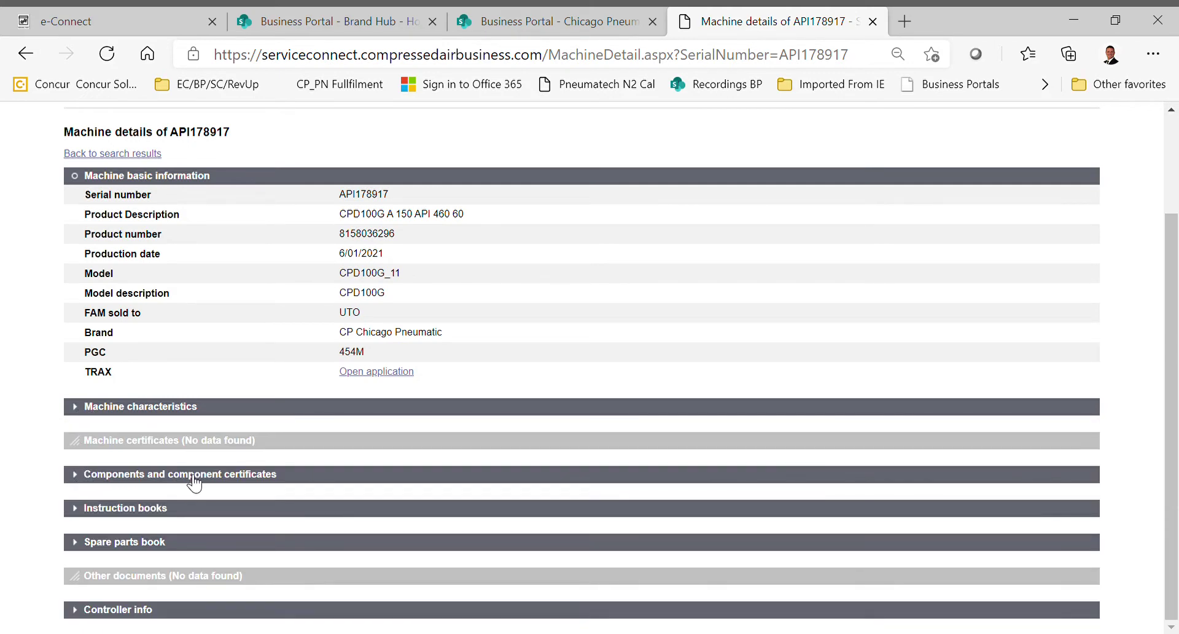
Review the components and component certificates, highlighting the part numbers of O.I.S. K-36 C111 and MK5S ES4000 CP TOUCH, then collapse the section.
left_click(75, 477)
scroll(153, 485, "down", 3)
scroll(159, 480, "down", 2)
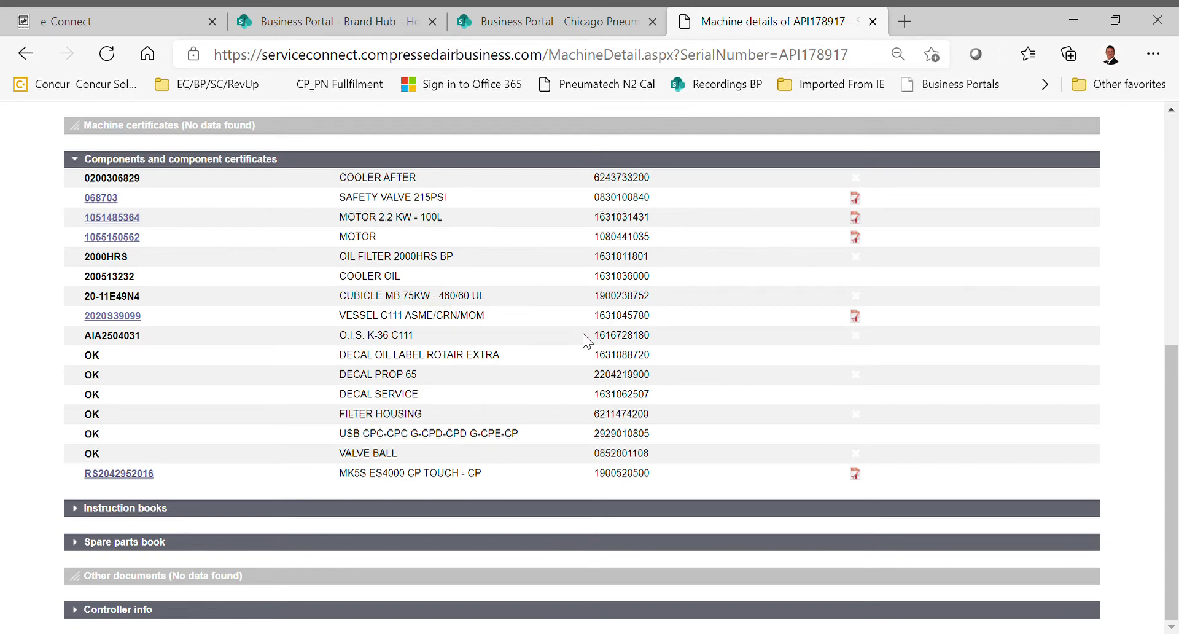
left_click_drag(592, 336, 658, 347)
left_click_drag(594, 473, 653, 477)
left_click(675, 471)
left_click(84, 161)
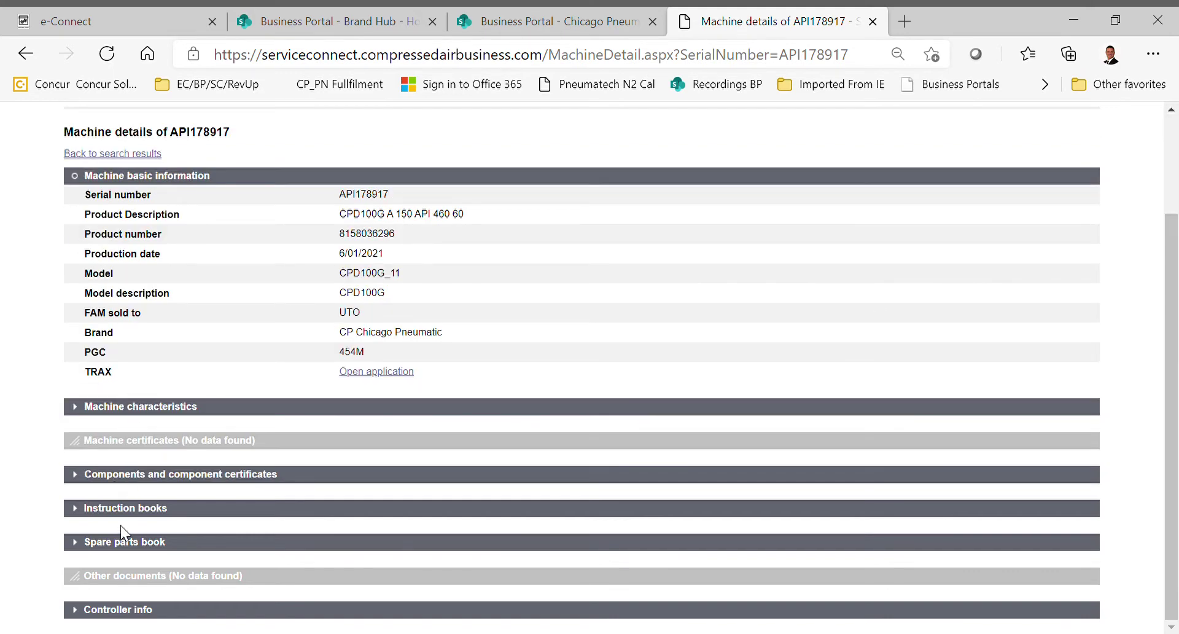
Expand the instruction books and spare parts book sections and download the multilanguage parts list 2930 7112 84.pdf.
left_click(77, 513)
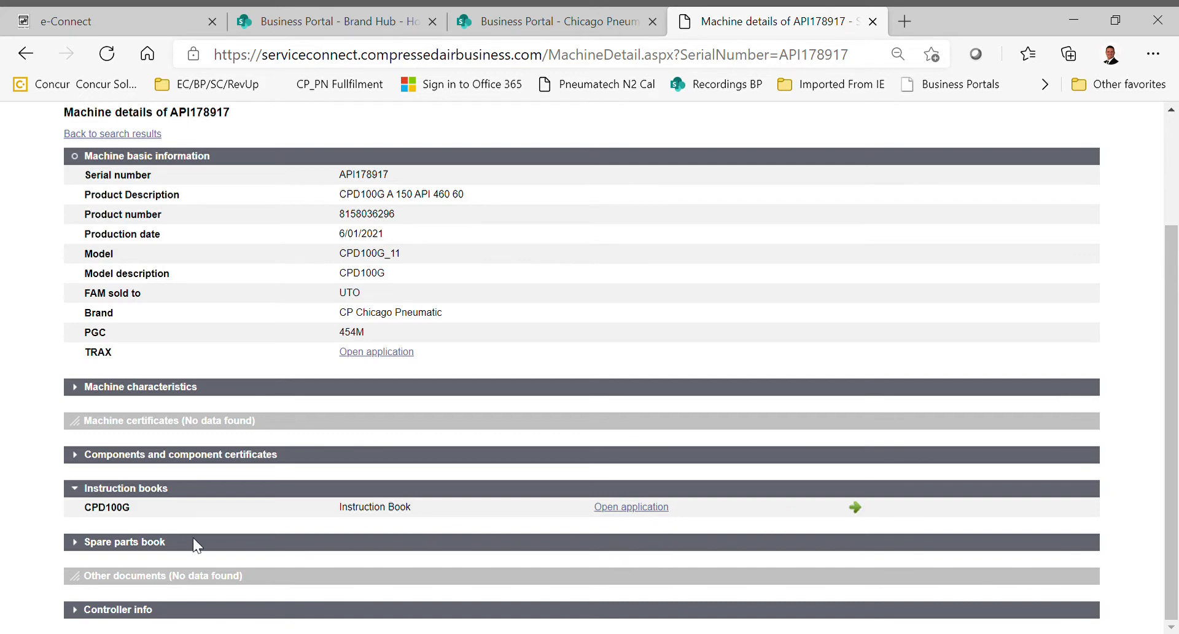
left_click(75, 540)
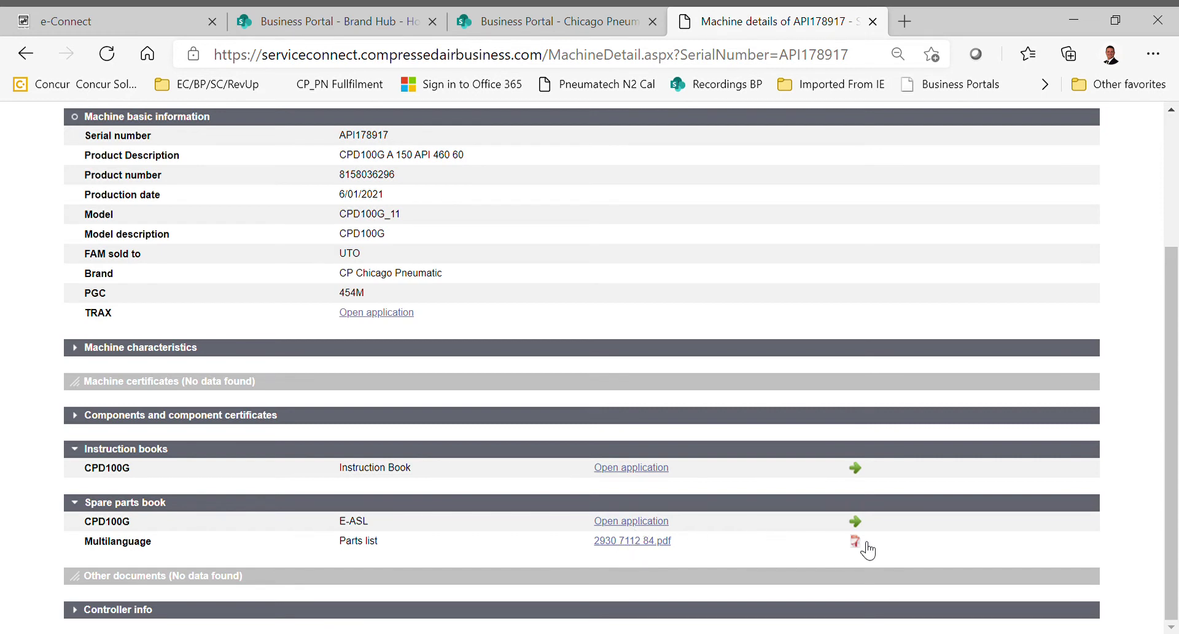
left_click(645, 543)
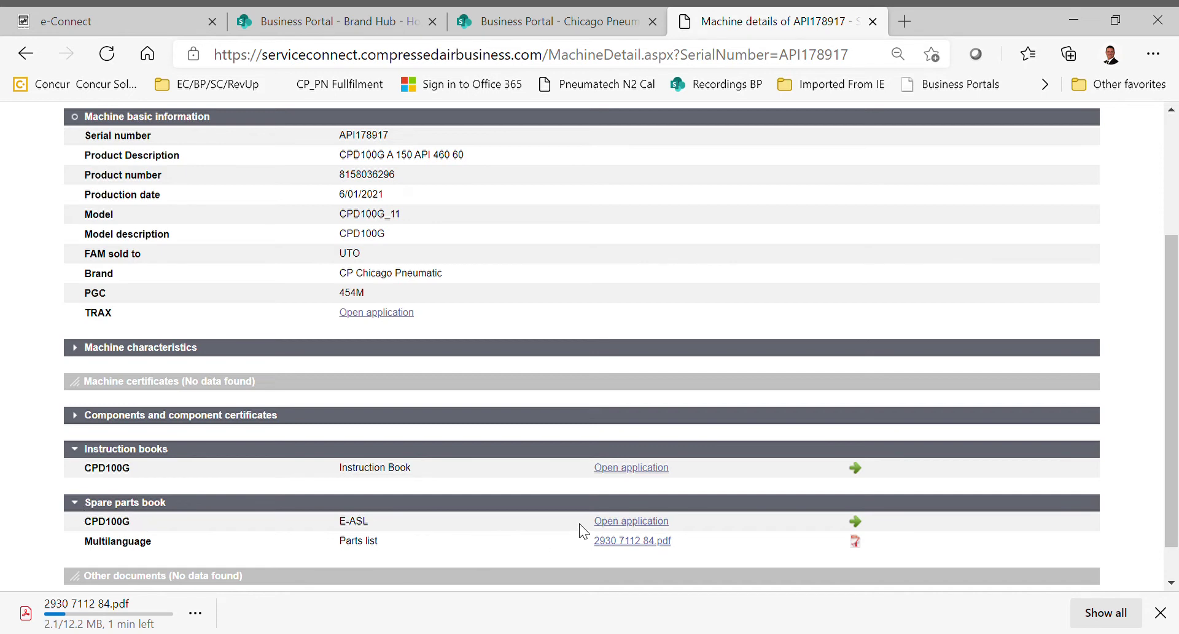
Open the CPD100G E-ASL spare parts application and browse the Service Kits list to the 6000H fixed speed maintenance kit.
left_click(618, 523)
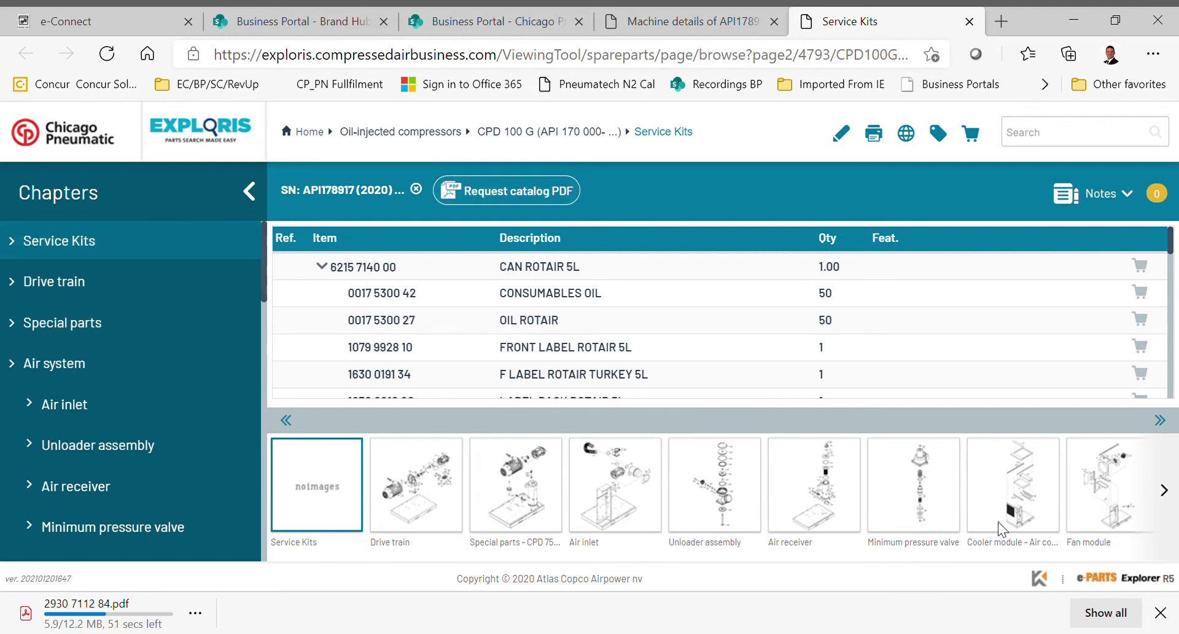
mouse_move(850, 507)
scroll(479, 316, "down", 3)
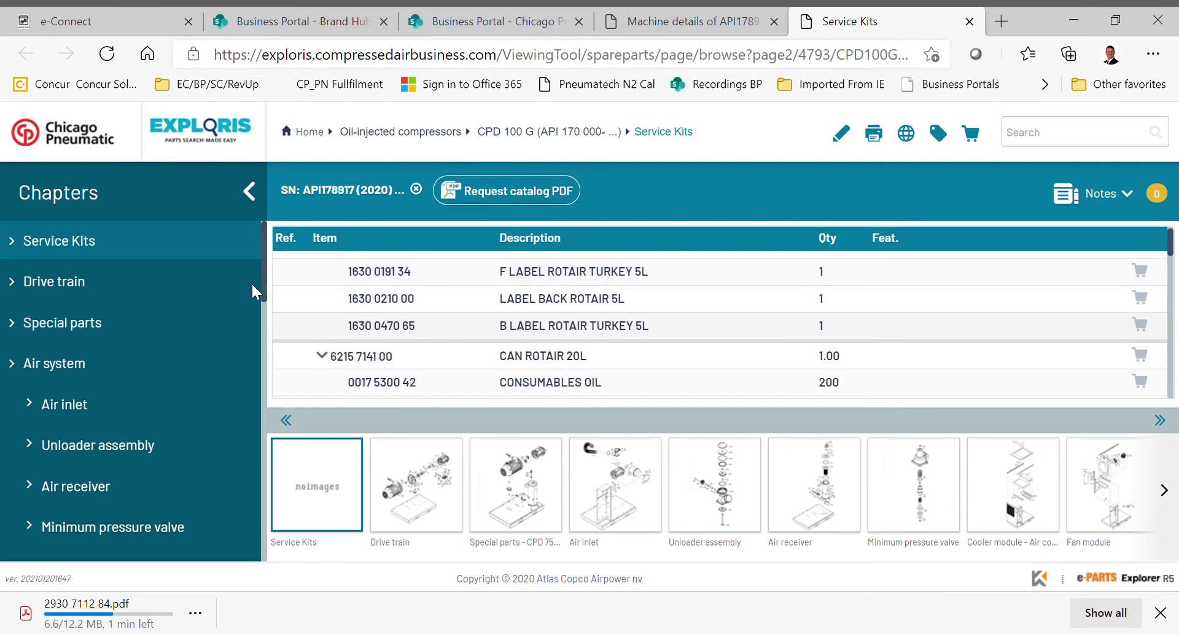
scroll(510, 331, "down", 9)
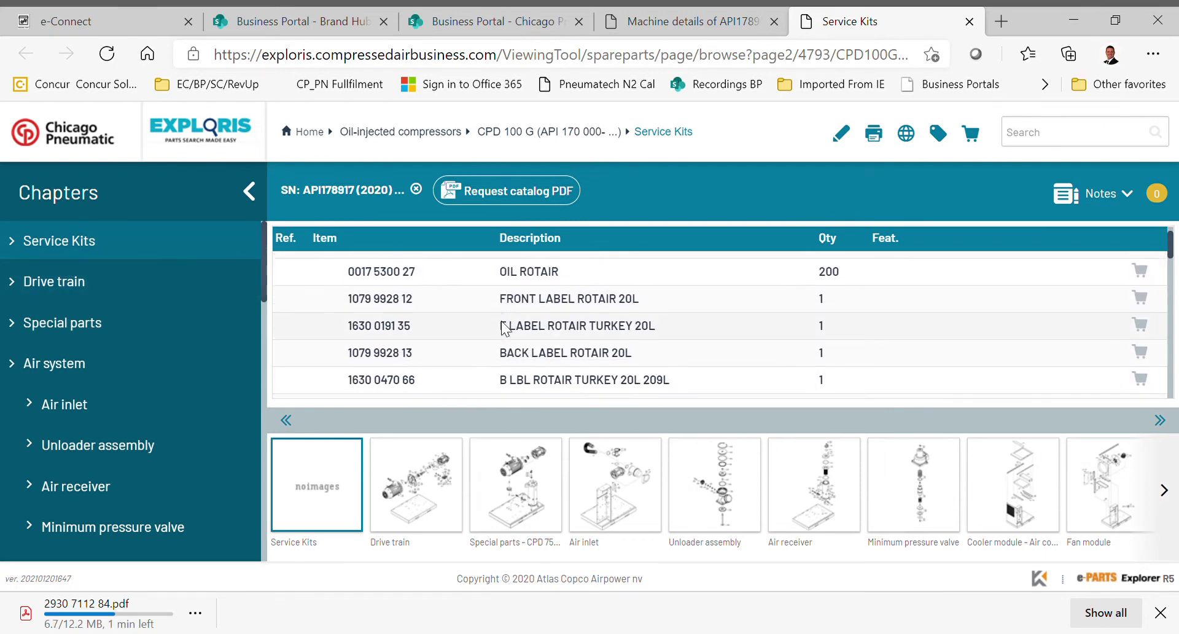
scroll(510, 330, "down", 5)
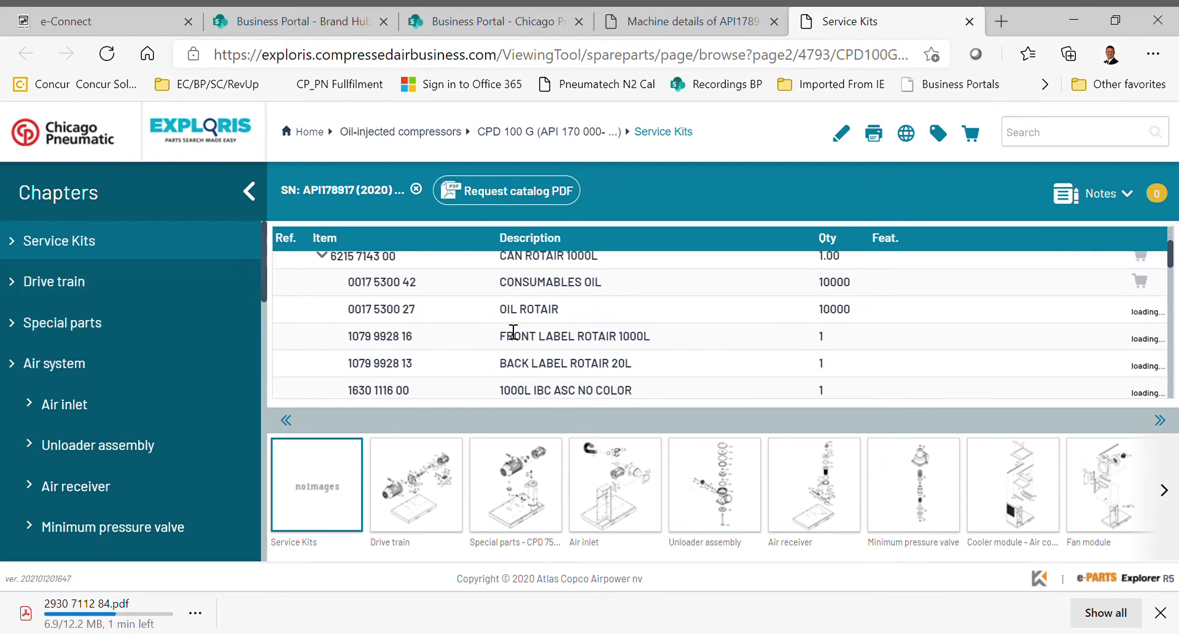
scroll(506, 325, "down", 5)
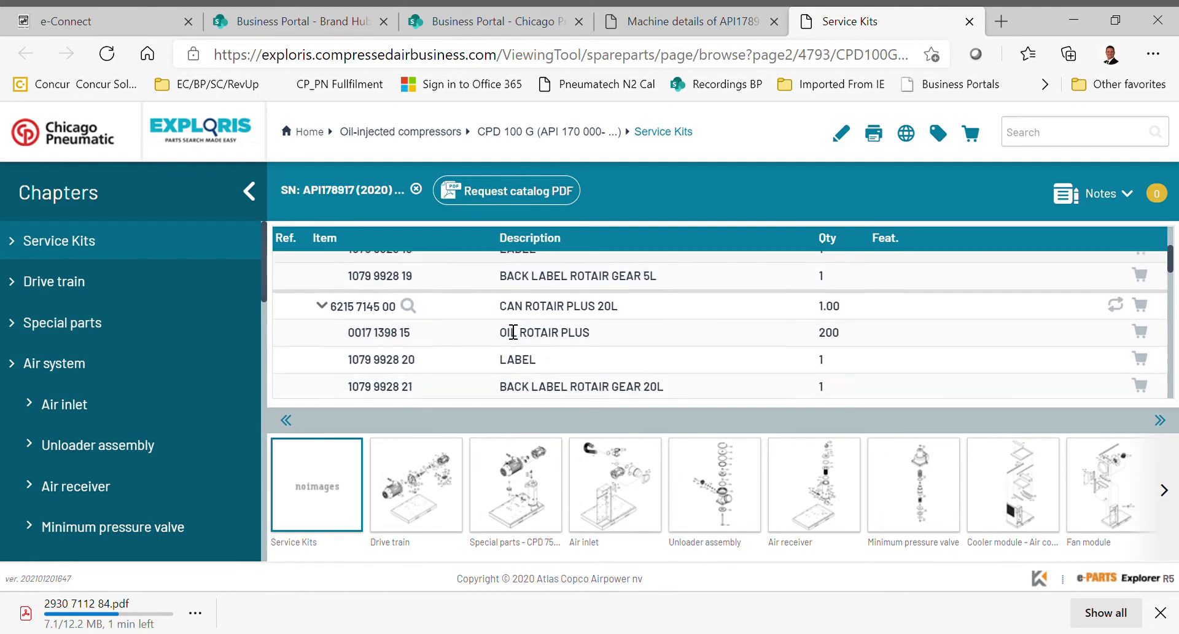
scroll(514, 332, "down", 5)
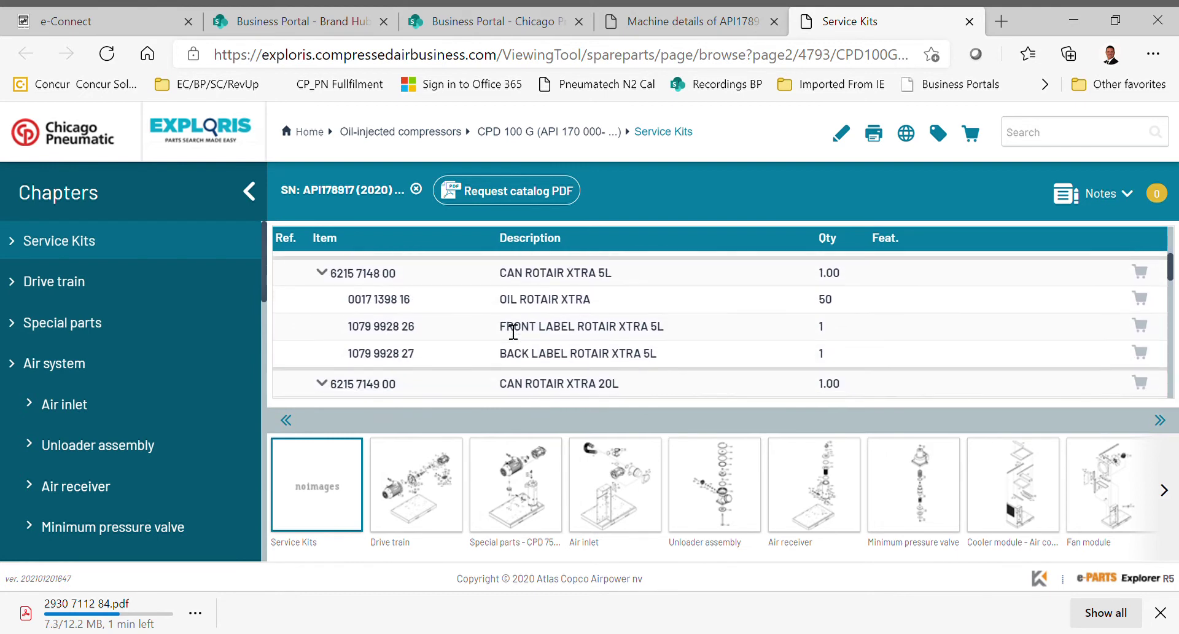
scroll(514, 332, "down", 5)
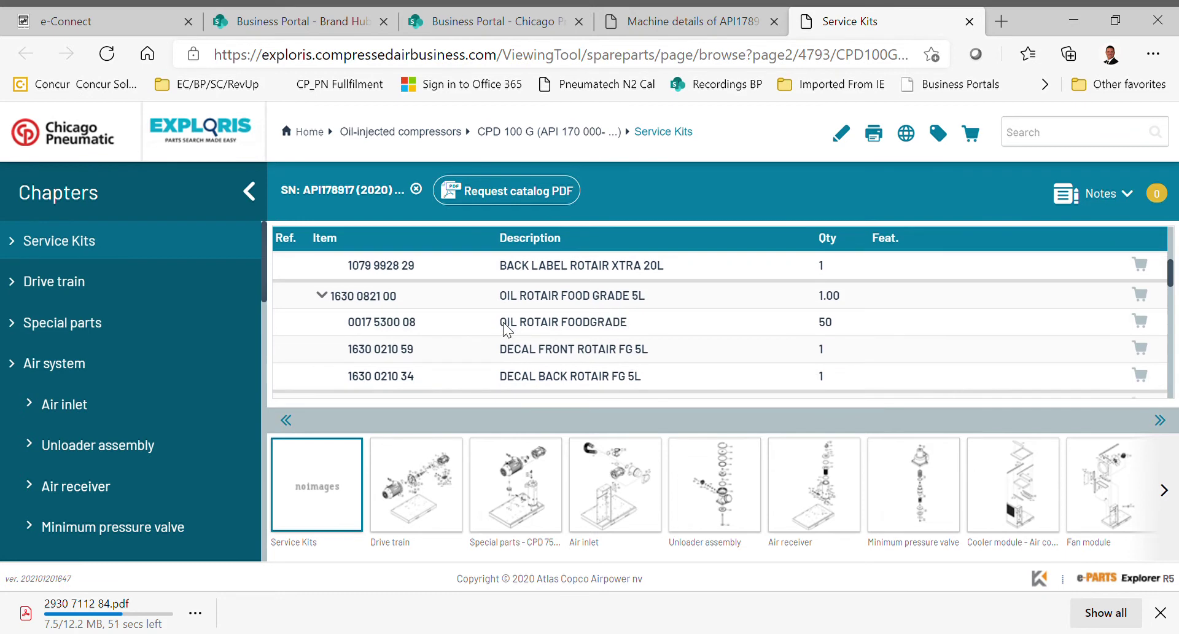
scroll(513, 332, "down", 5)
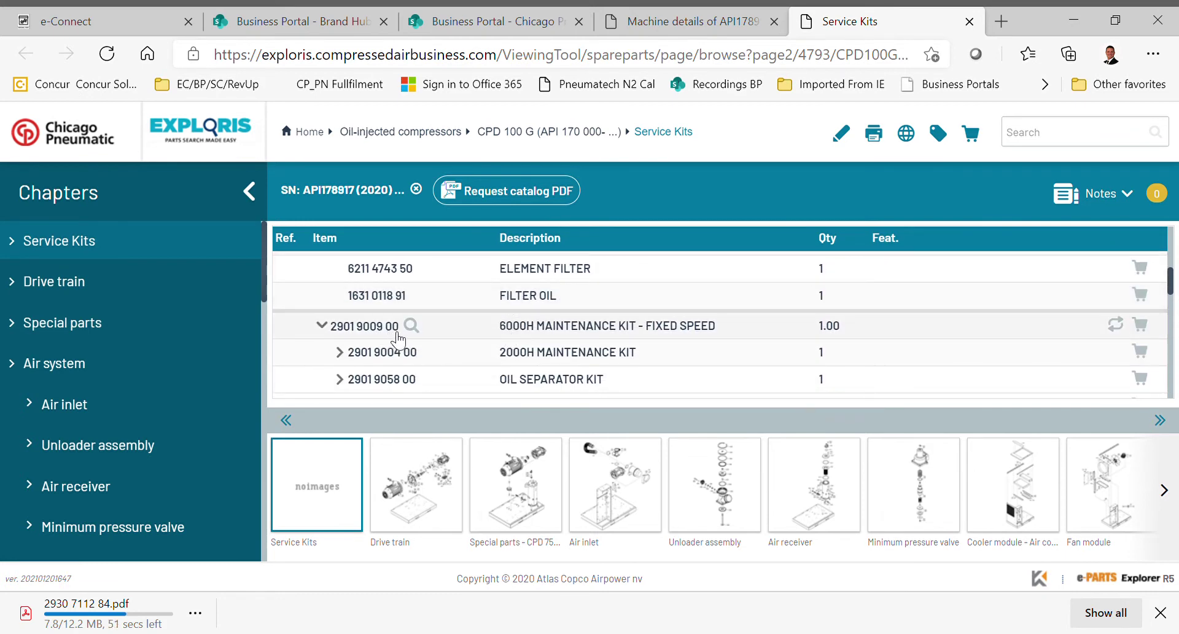
left_click(1146, 328)
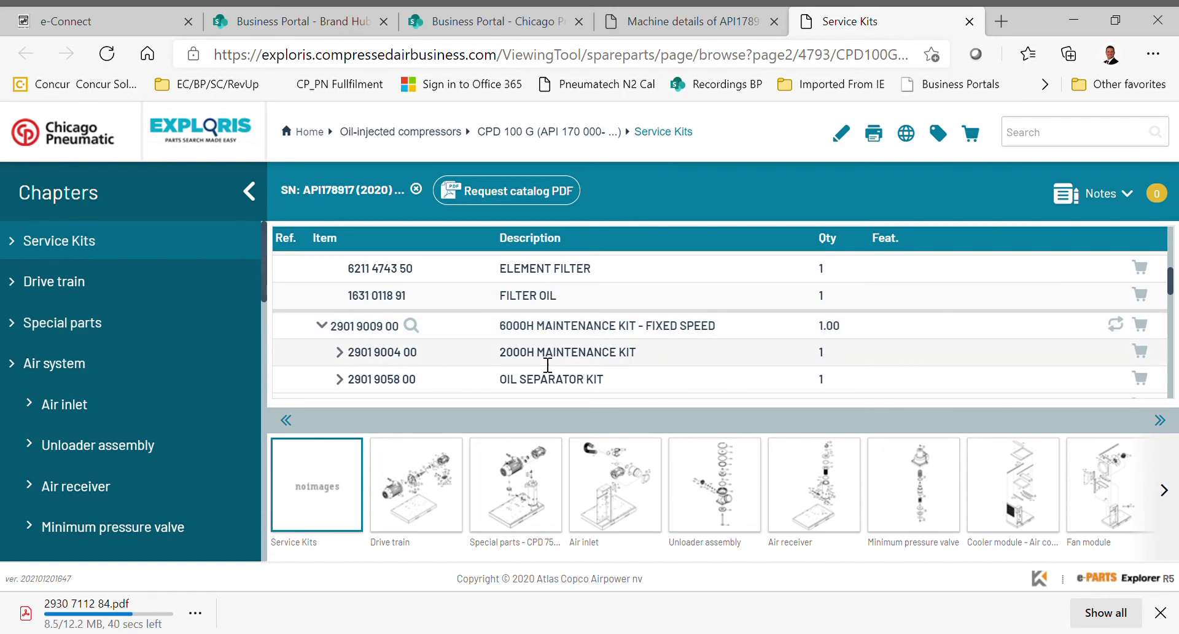
Open the Drive train chapter and enlarge its exploded drawing to examine the numbered parts against the parts list.
left_click(429, 488)
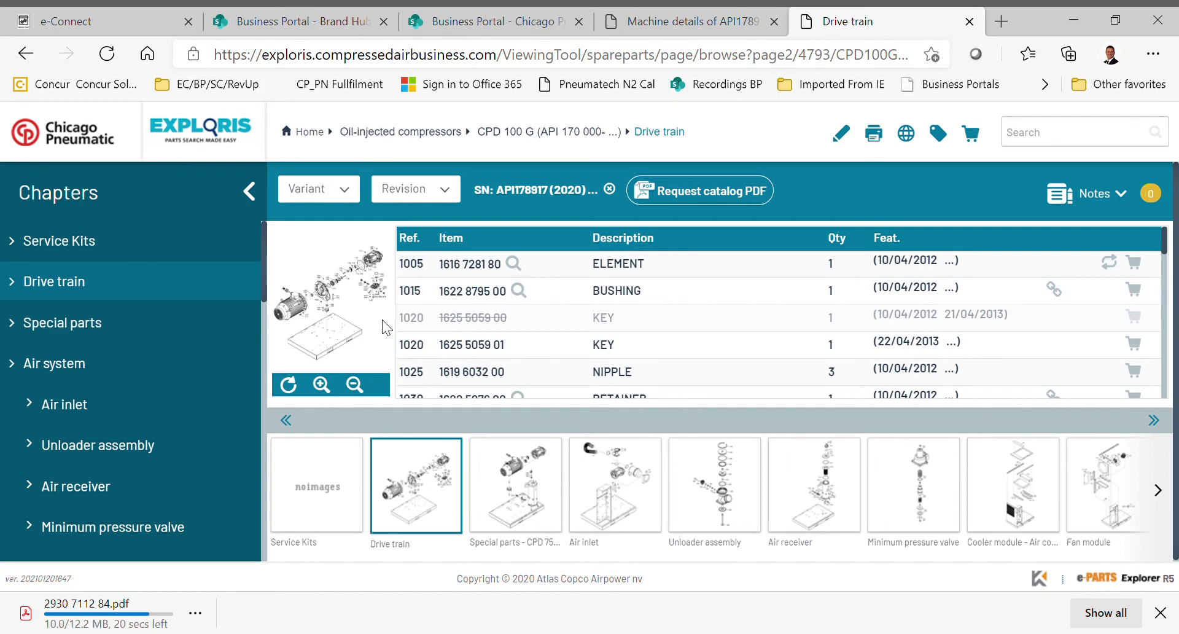
left_click(328, 386)
left_click(328, 386)
left_click(328, 386)
left_click(328, 385)
left_click(327, 385)
left_click(328, 385)
left_click(328, 385)
left_click_drag(357, 253, 359, 329)
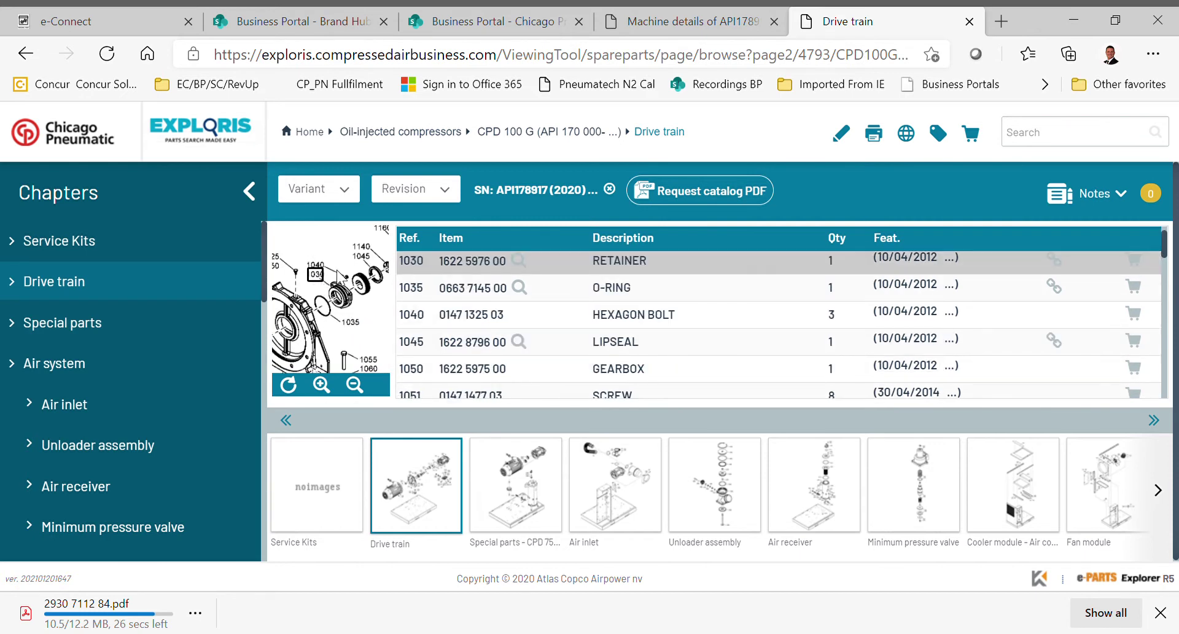
mouse_move(368, 258)
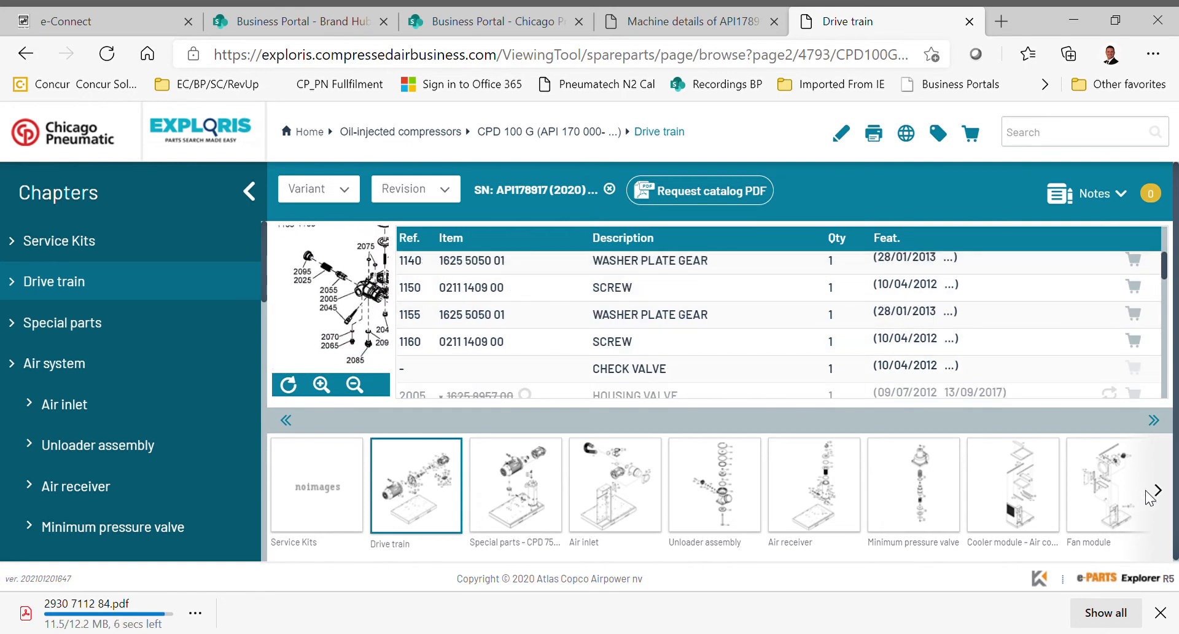
Open the Unloader assembly chapter, enlarge its drawing, and examine the parts around references 1035 and 1010.
left_click(719, 467)
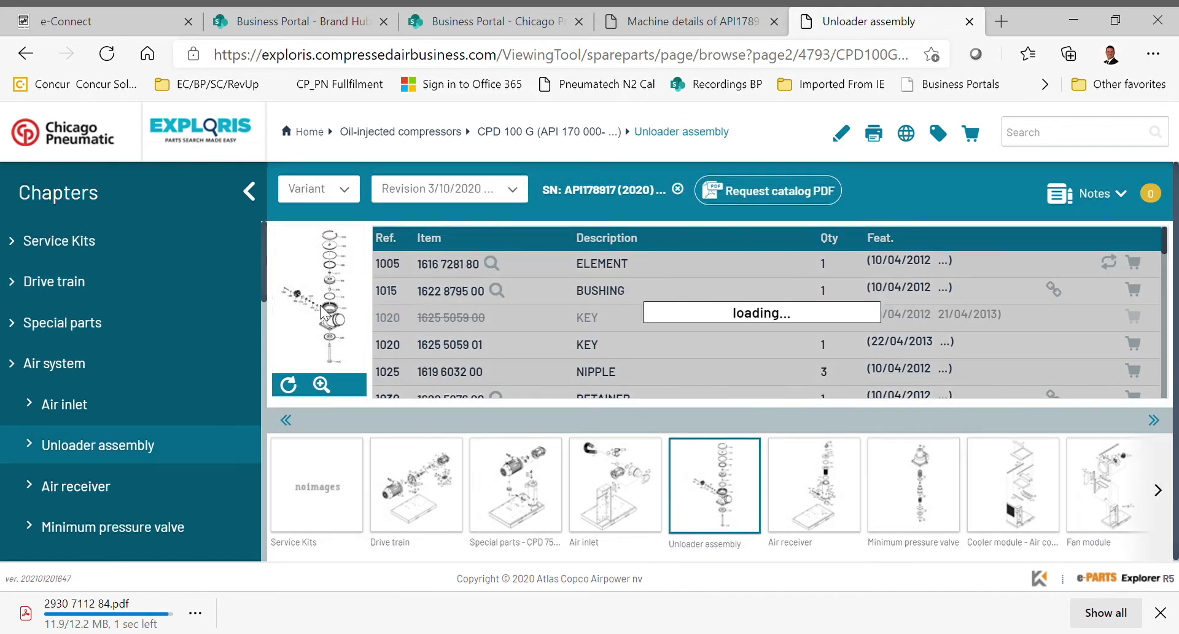
left_click(321, 384)
left_click(322, 385)
left_click(322, 384)
left_click_drag(316, 333, 360, 254)
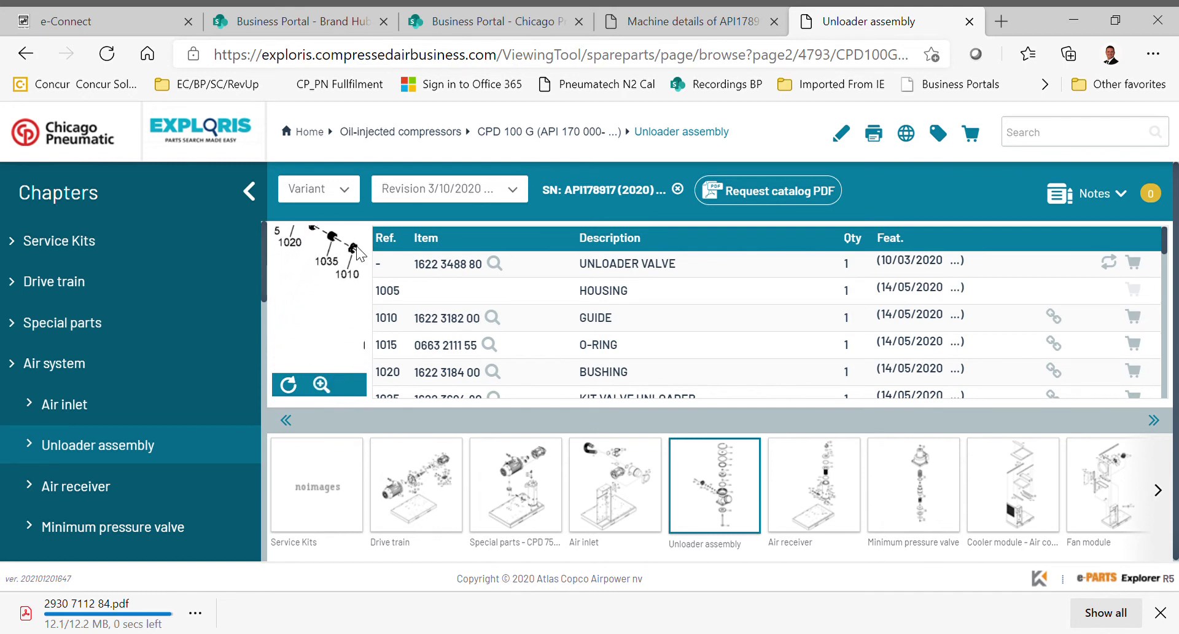
left_click(342, 265)
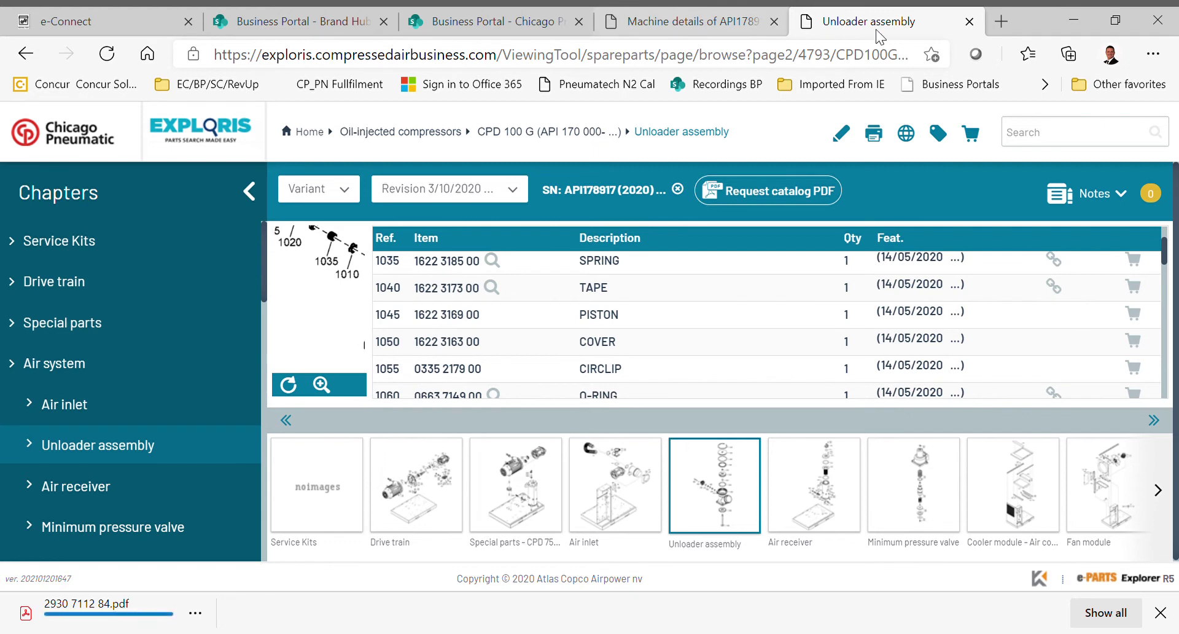
Return to the machine details page and open the downloaded parts list 2930 7112 84.pdf.
left_click(689, 22)
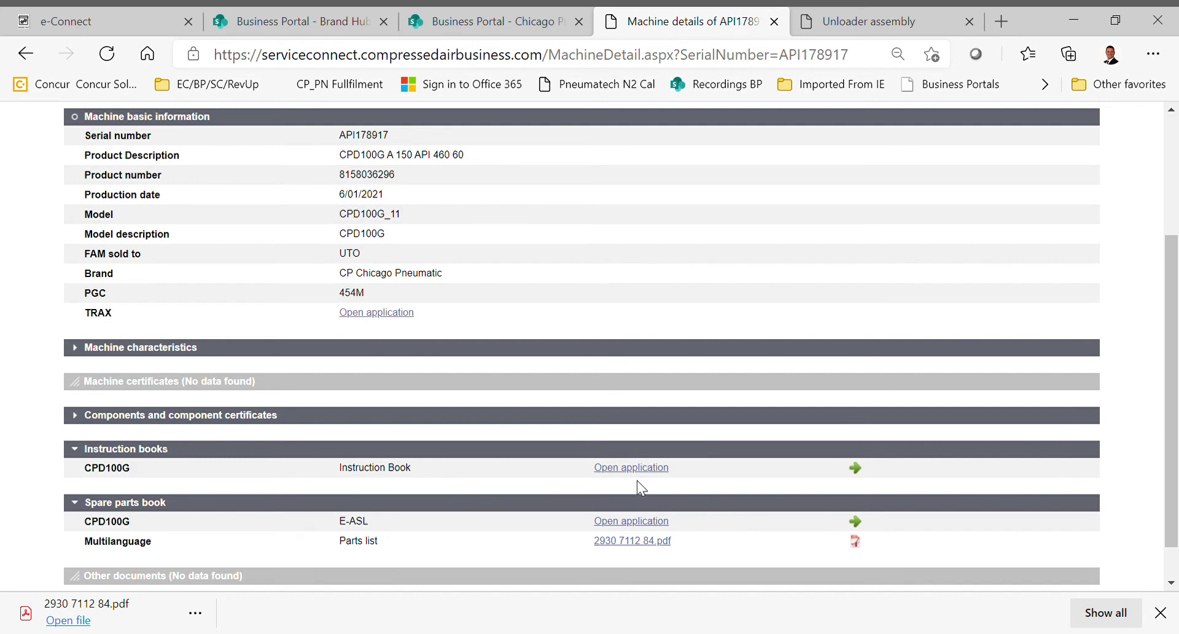
scroll(636, 483, "down", 1)
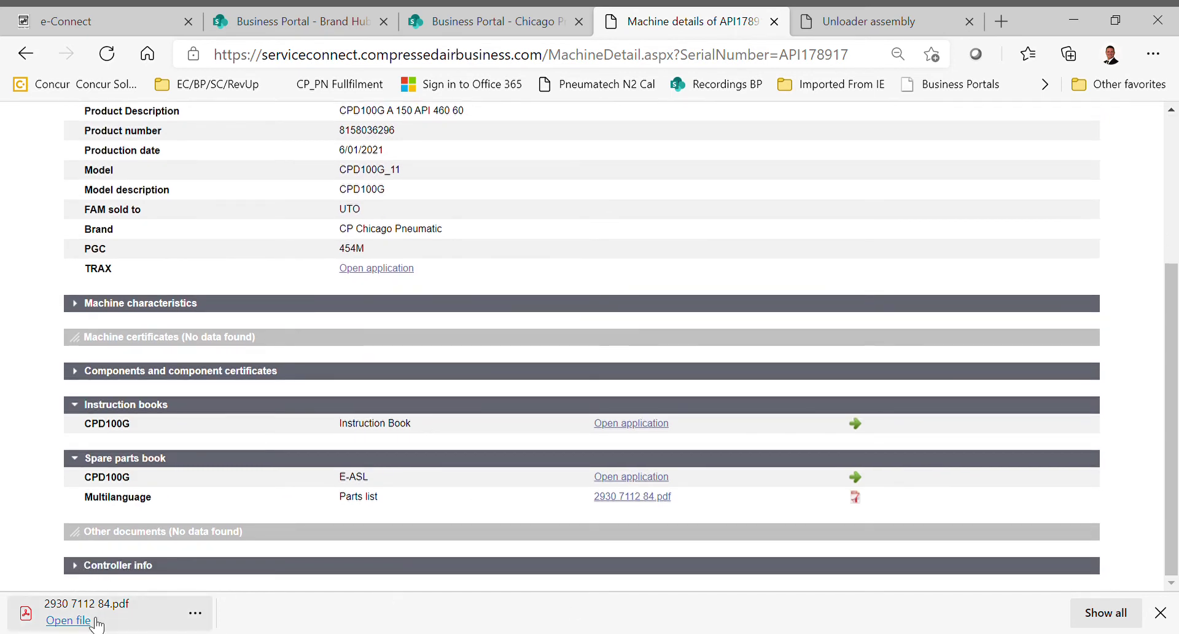
left_click(77, 623)
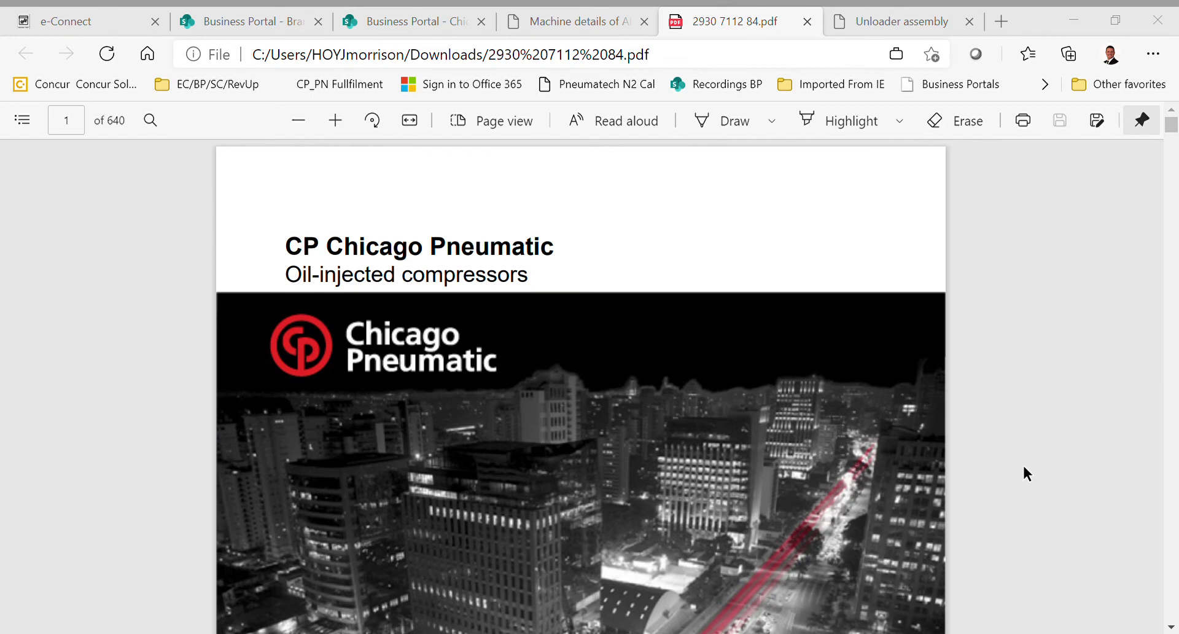
Skim the opening pages of the parts list PDF up to the covered compressor models, and close the document.
left_click(1122, 35)
scroll(594, 353, "down", 10)
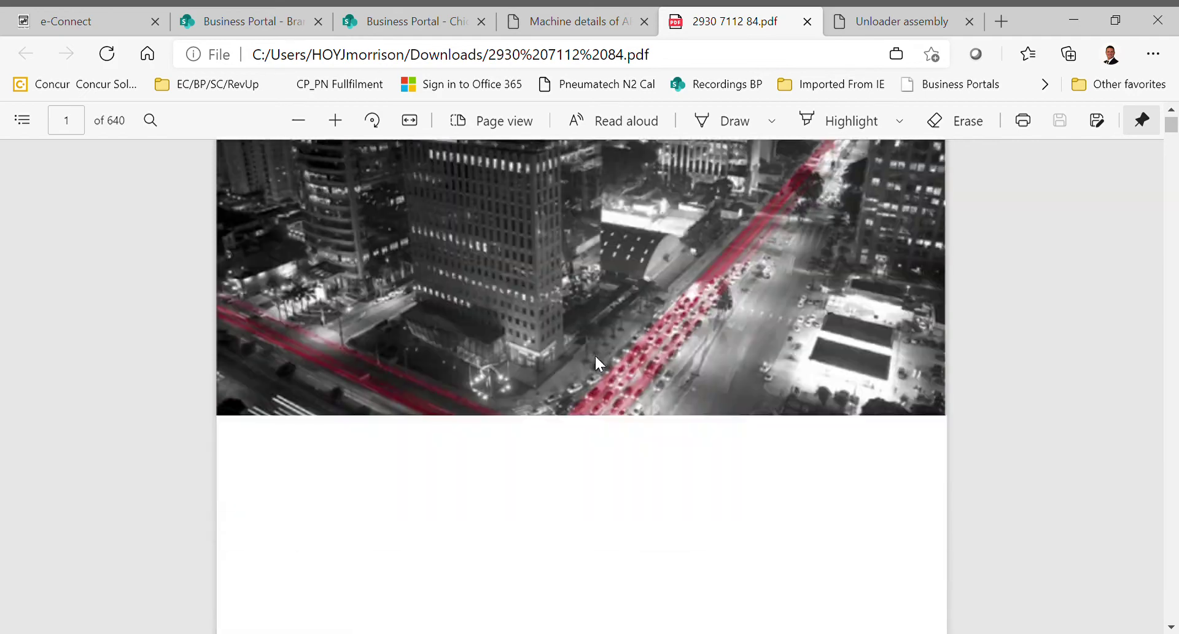
scroll(595, 355, "down", 10)
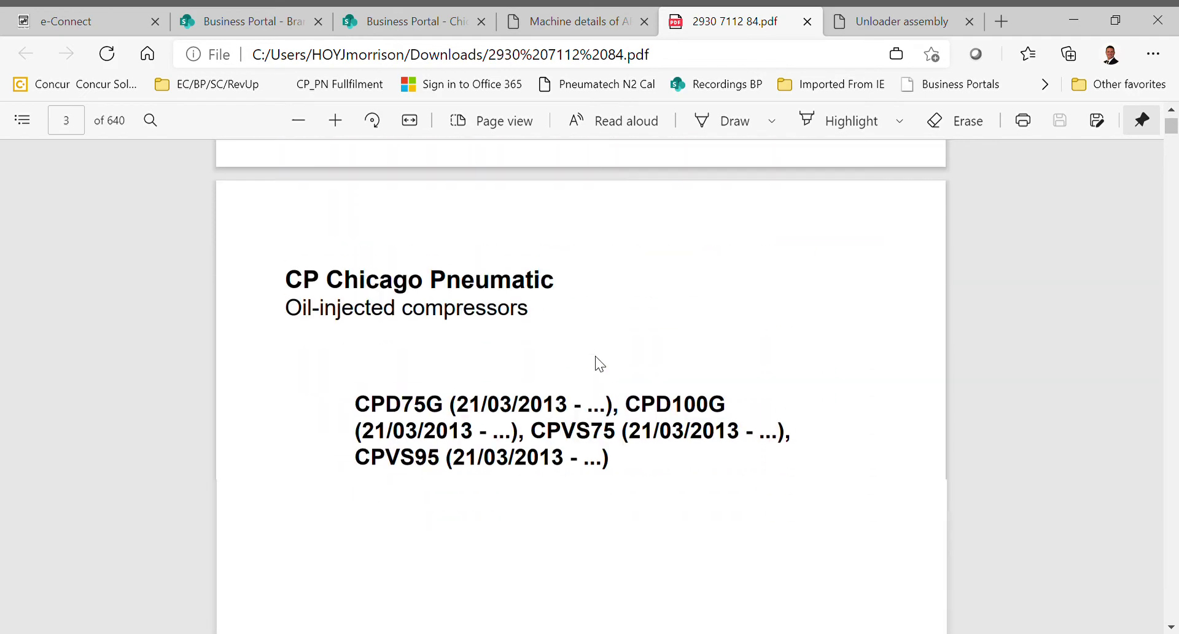
scroll(595, 356, "up", 6)
scroll(600, 363, "up", 5)
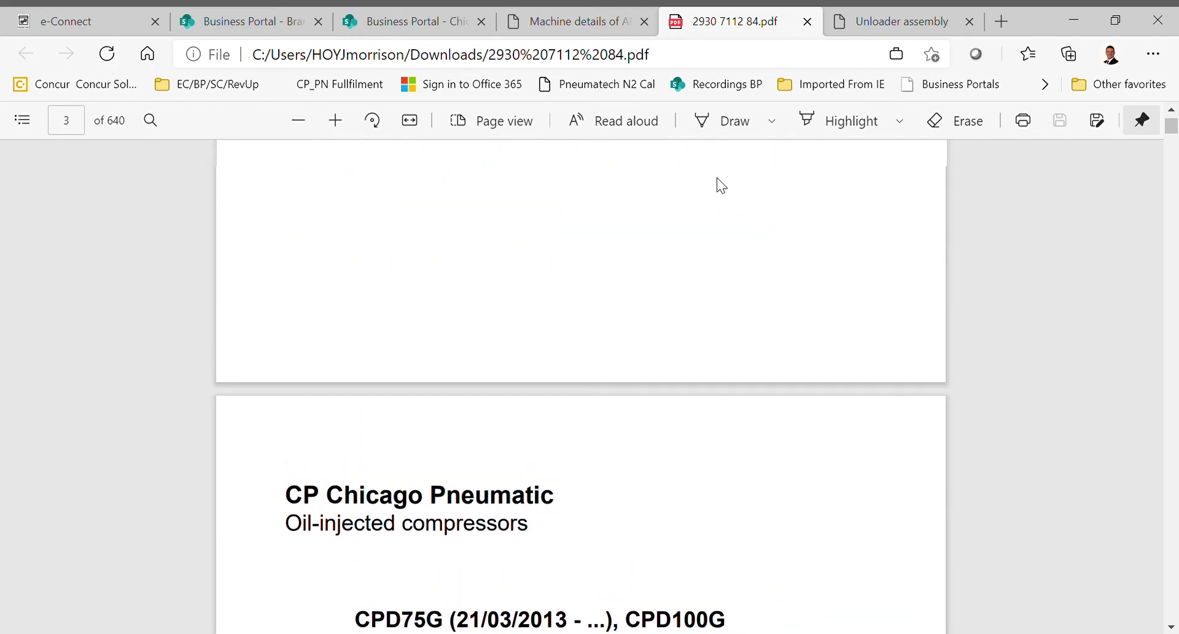
left_click(807, 21)
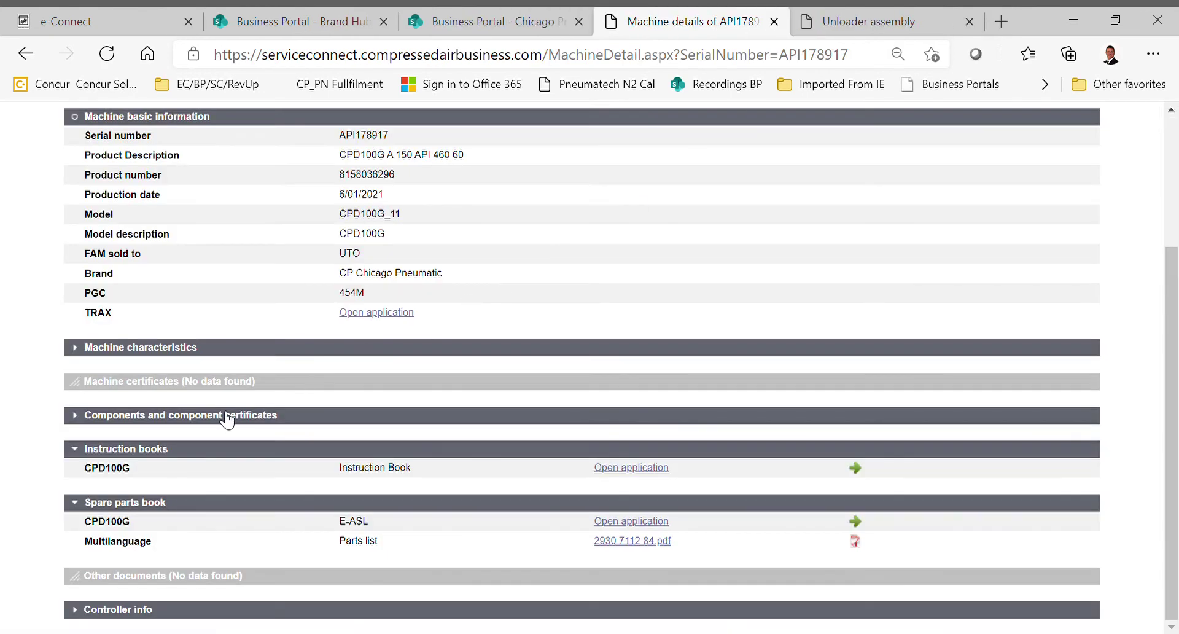
Expand the Controller info of API178917, examine its database name, file name and version number, and collapse the section.
scroll(167, 354, "up", 3)
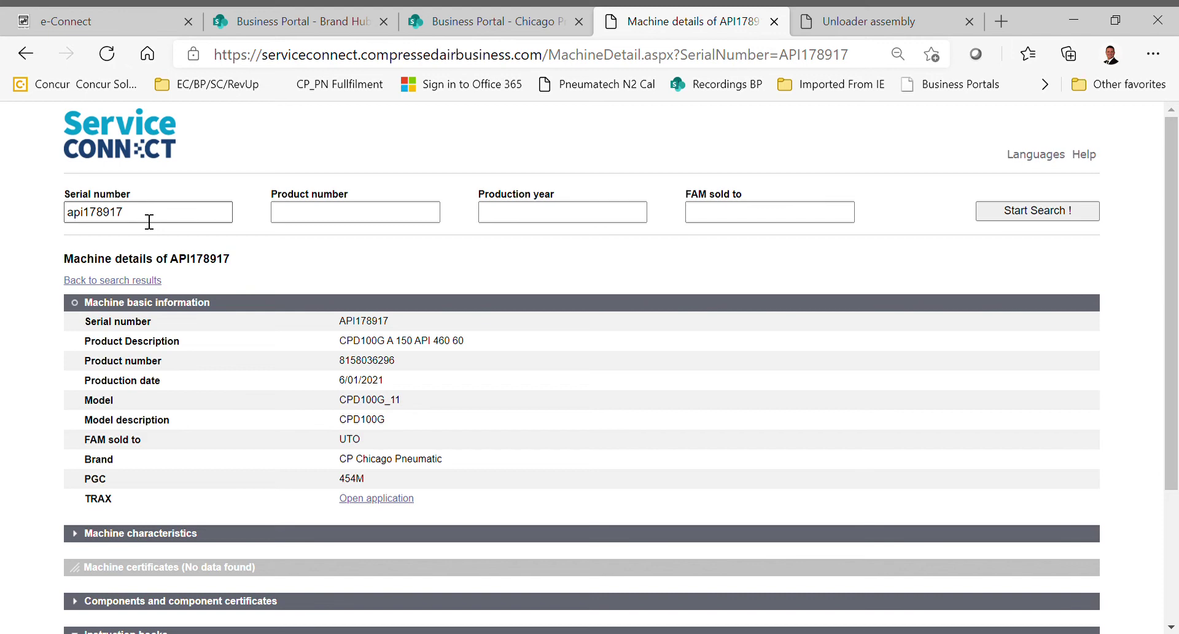
scroll(151, 219, "down", 3)
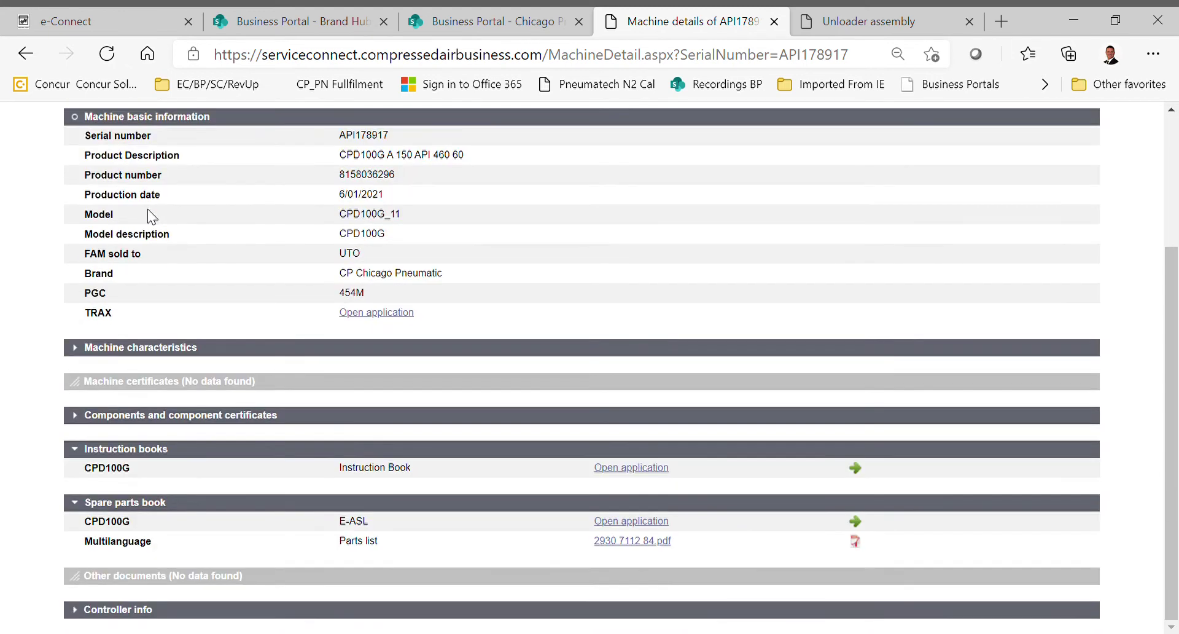
left_click(83, 611)
scroll(121, 594, "down", 1)
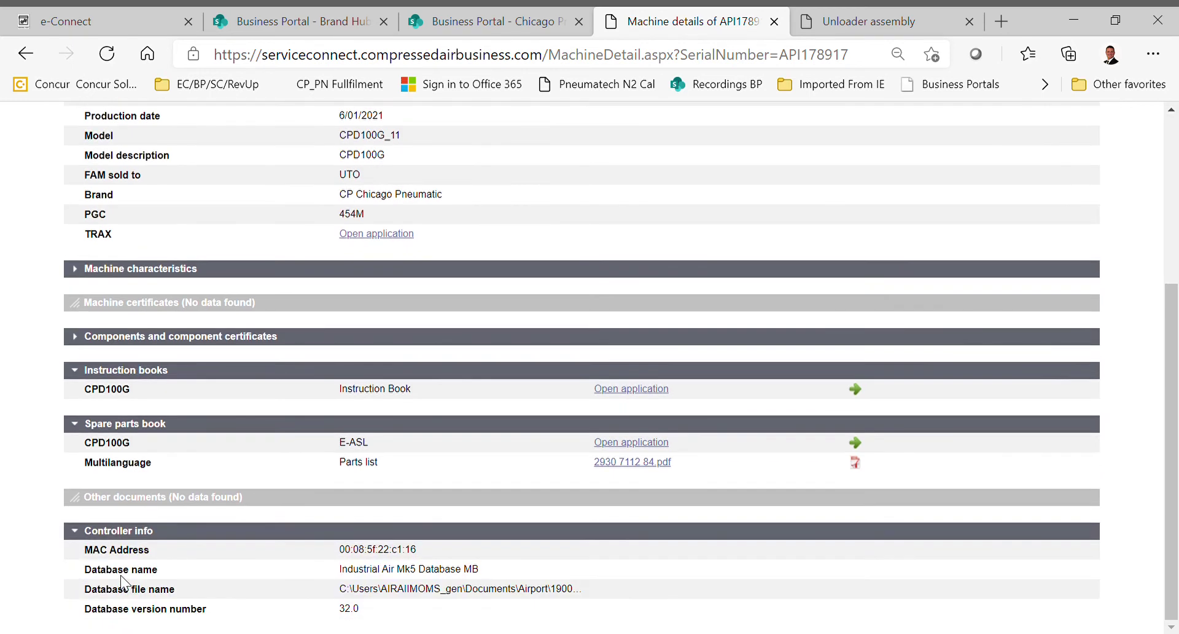
left_click_drag(388, 589, 434, 590)
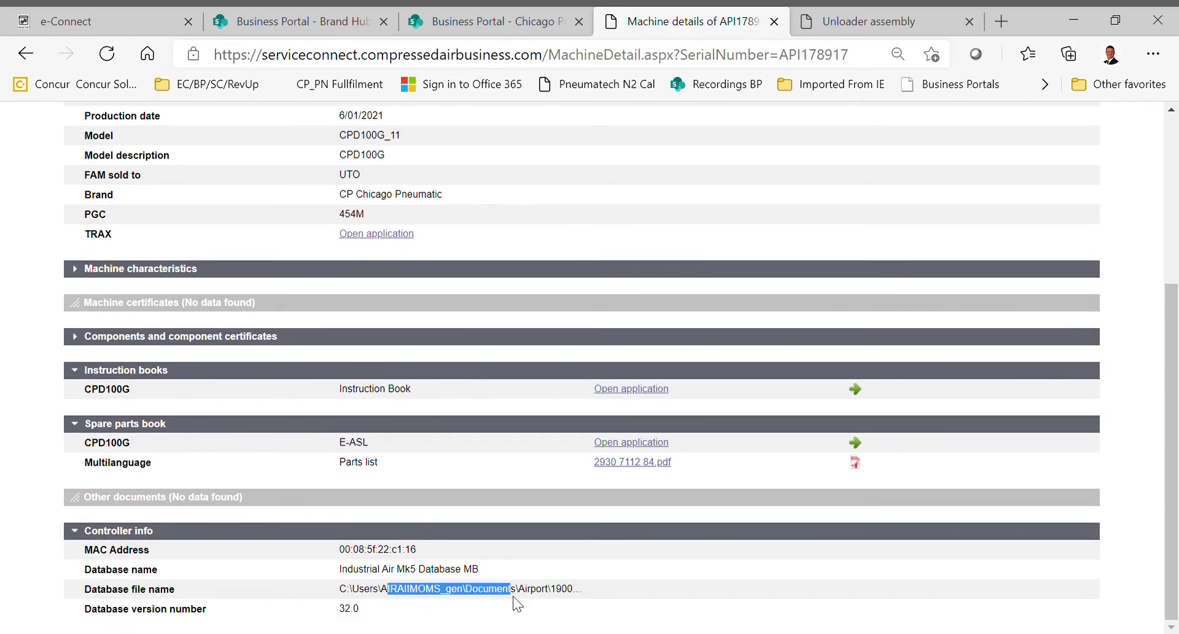
left_click(556, 594)
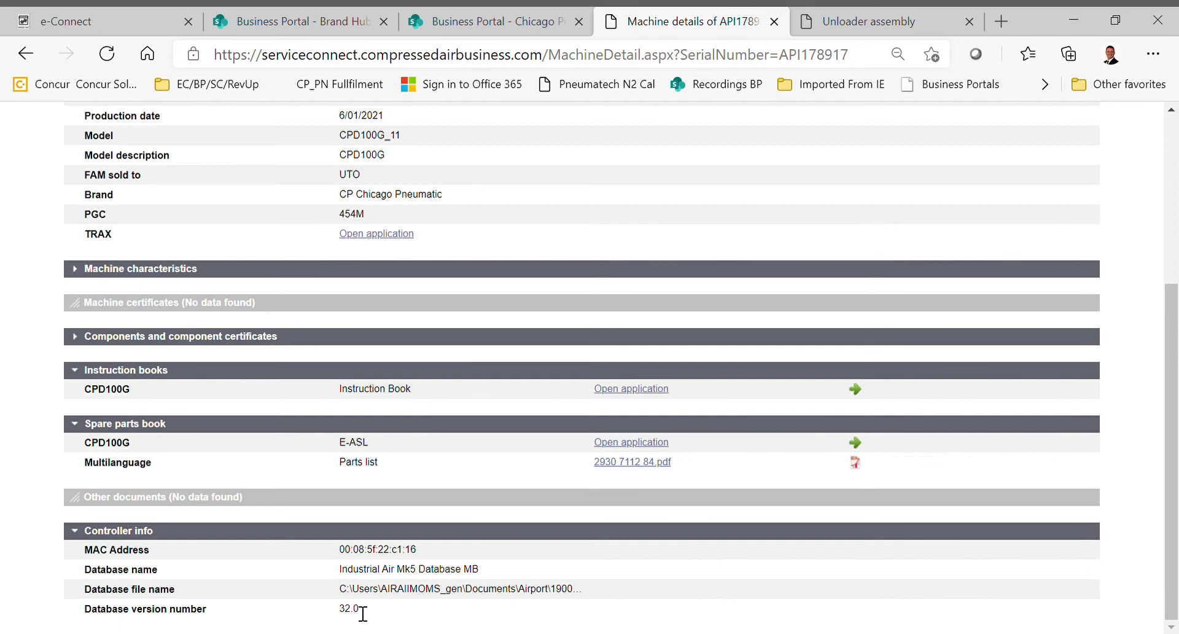
left_click(76, 541)
scroll(160, 526, "up", 3)
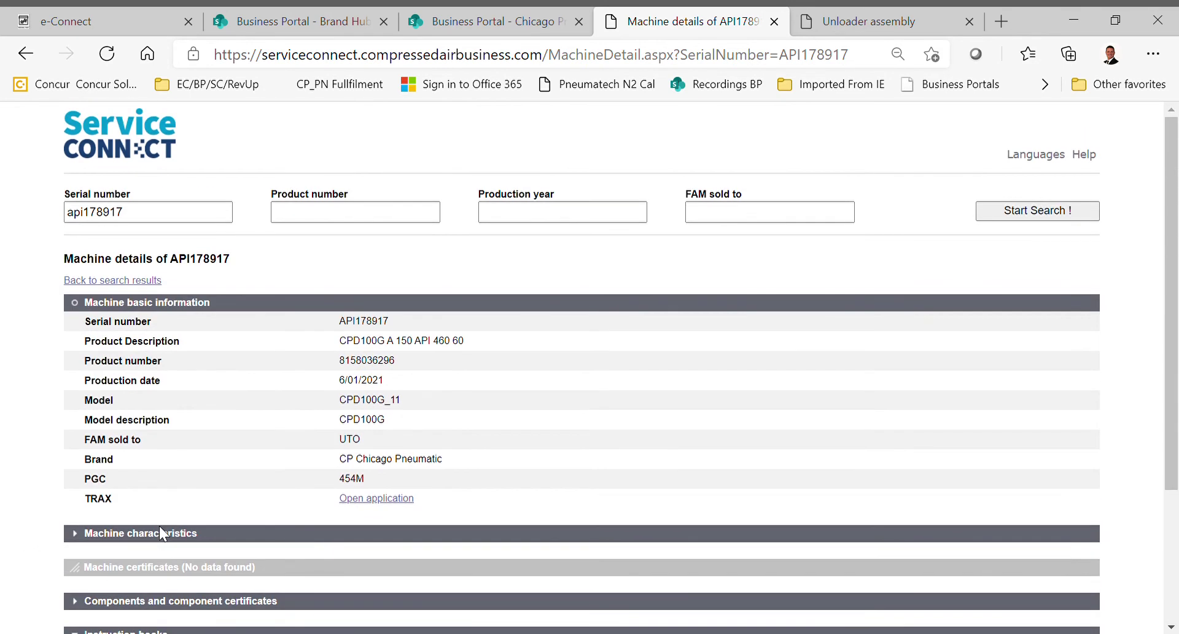
Replace the serial number in the search with ITJ291971 and look up that machine's details.
left_click(136, 216)
key("BackSpace")
key("BackSpace")
key("BackSpace")
key("BackSpace")
key("BackSpace")
key("BackSpace")
key("BackSpace")
key("BackSpace")
key("BackSpace")
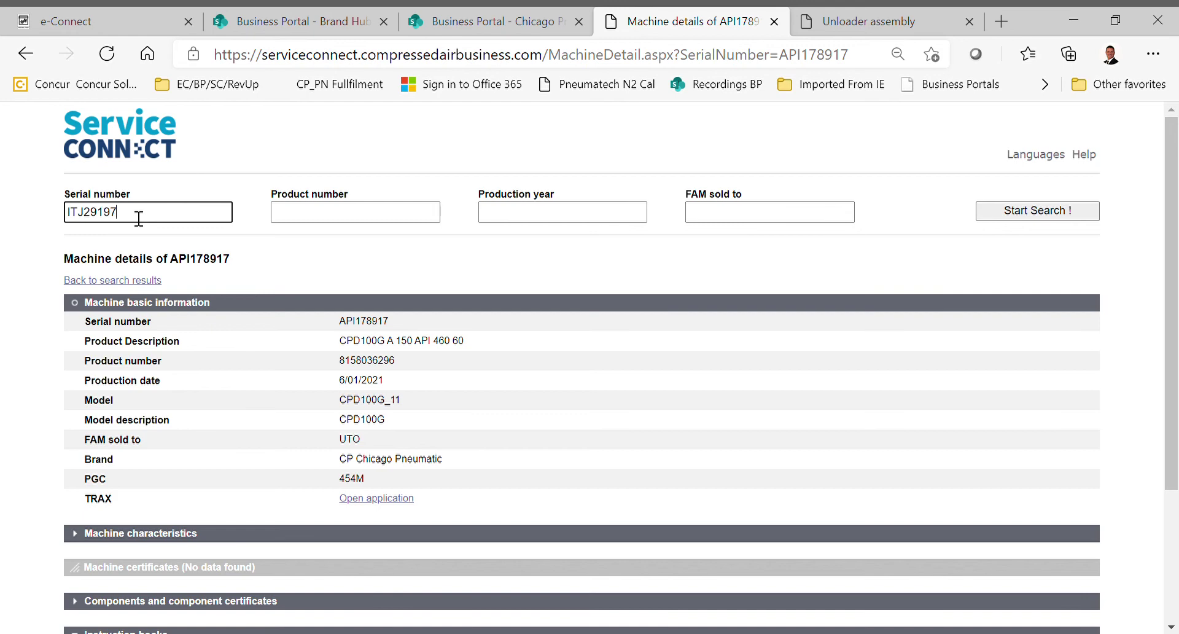
key("Return")
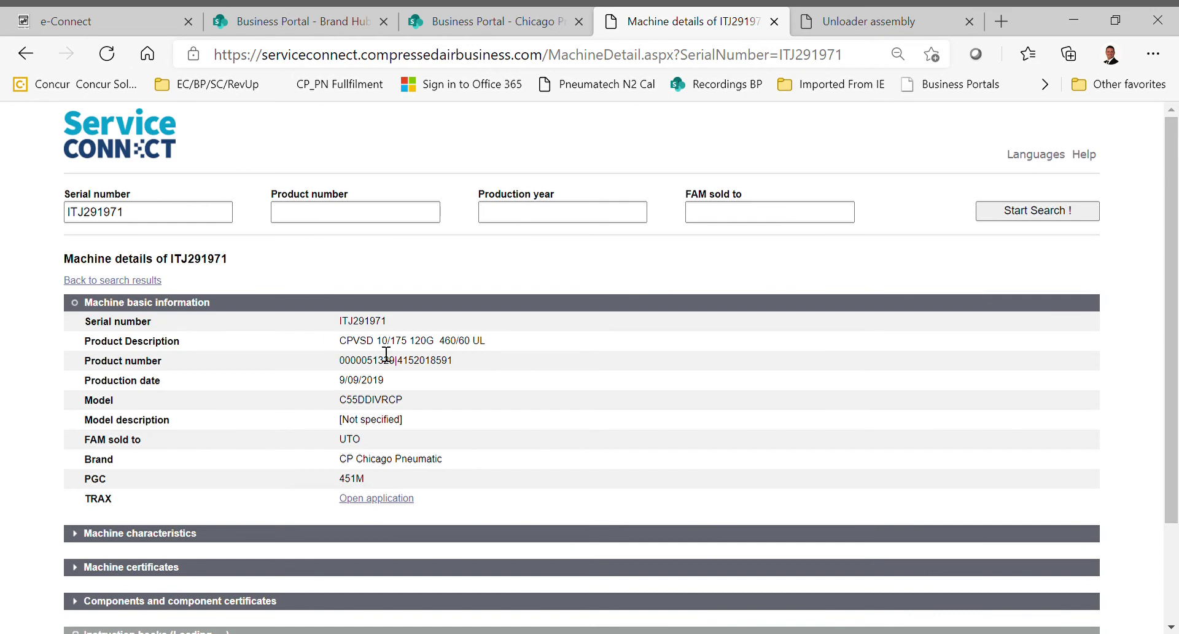
Examine the production date and both parts of the product number in the basic information of ITJ291971.
left_click_drag(387, 380, 378, 388)
left_click_drag(339, 361, 406, 369)
left_click(422, 372)
left_click_drag(398, 362, 459, 359)
left_click(458, 360)
Expand the Components and component certificates of ITJ291971, review the listed components, and collapse the section.
scroll(452, 359, "down", 2)
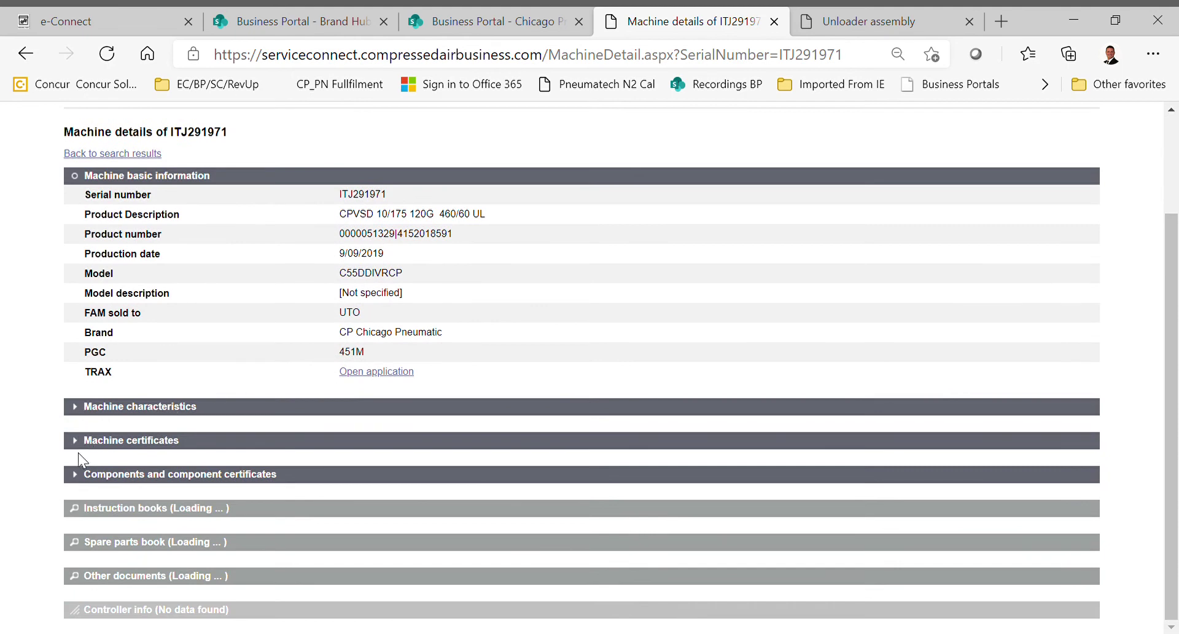
left_click(87, 476)
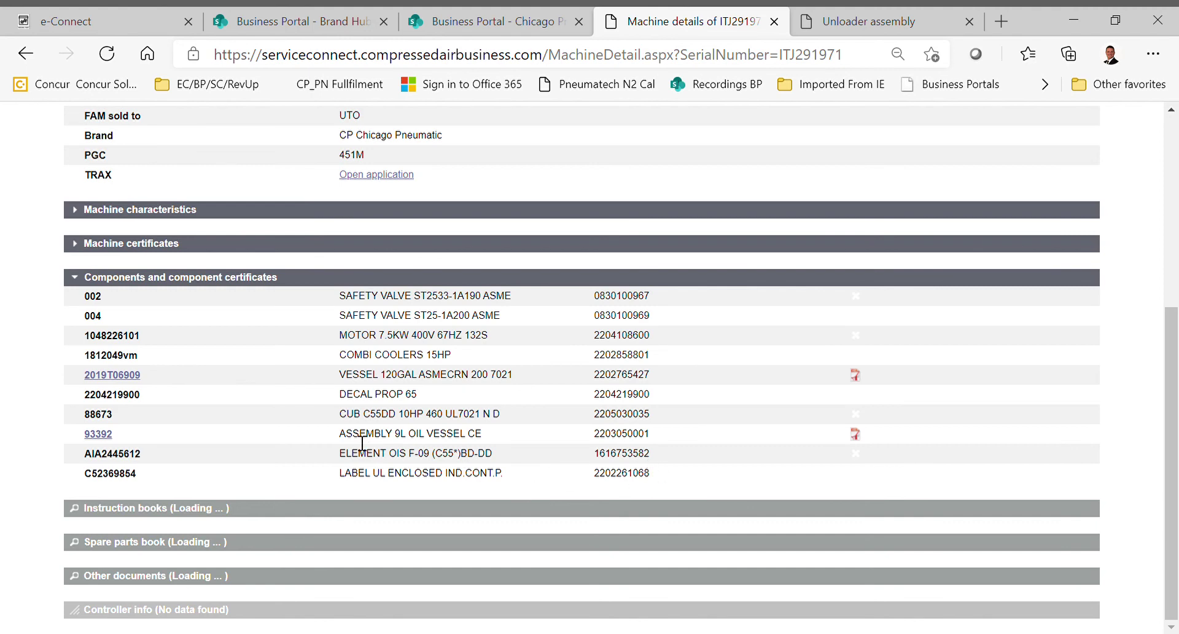
left_click(77, 277)
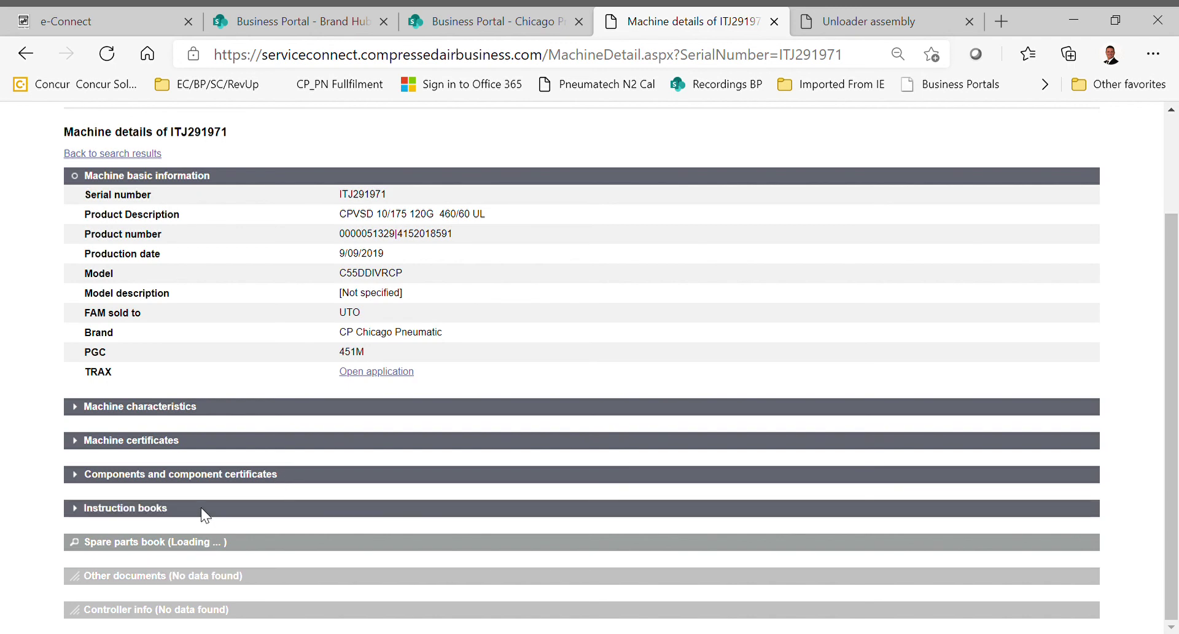
Expand the Instruction books and Spare parts book sections of ITJ291971 and review the available PDF documents.
left_click(79, 511)
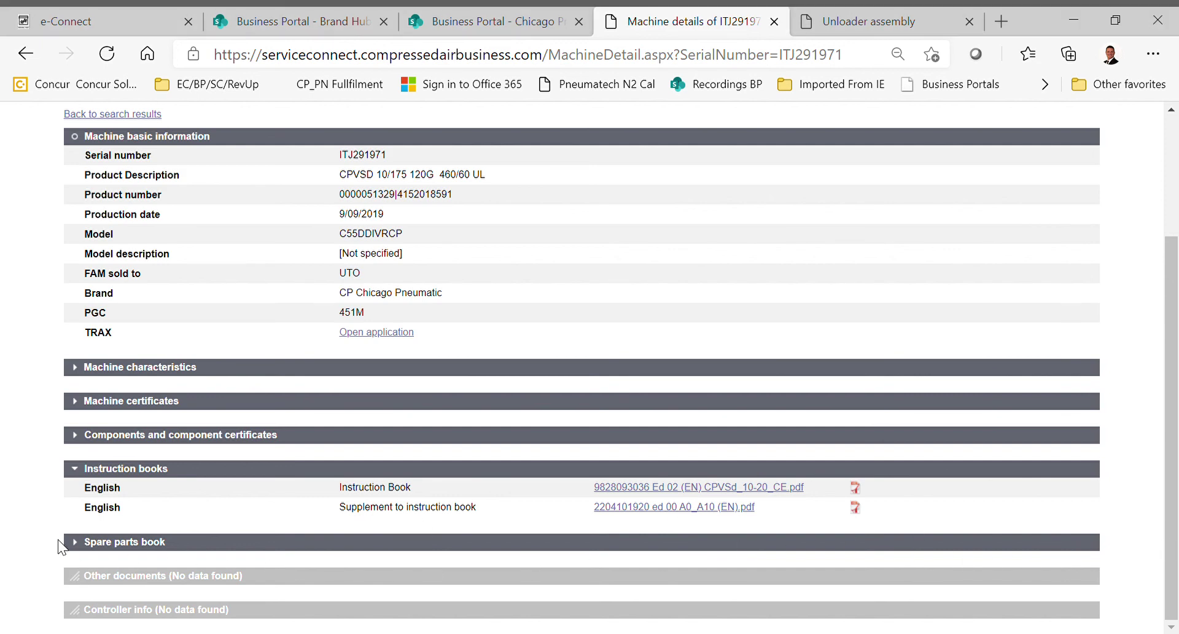
left_click(77, 545)
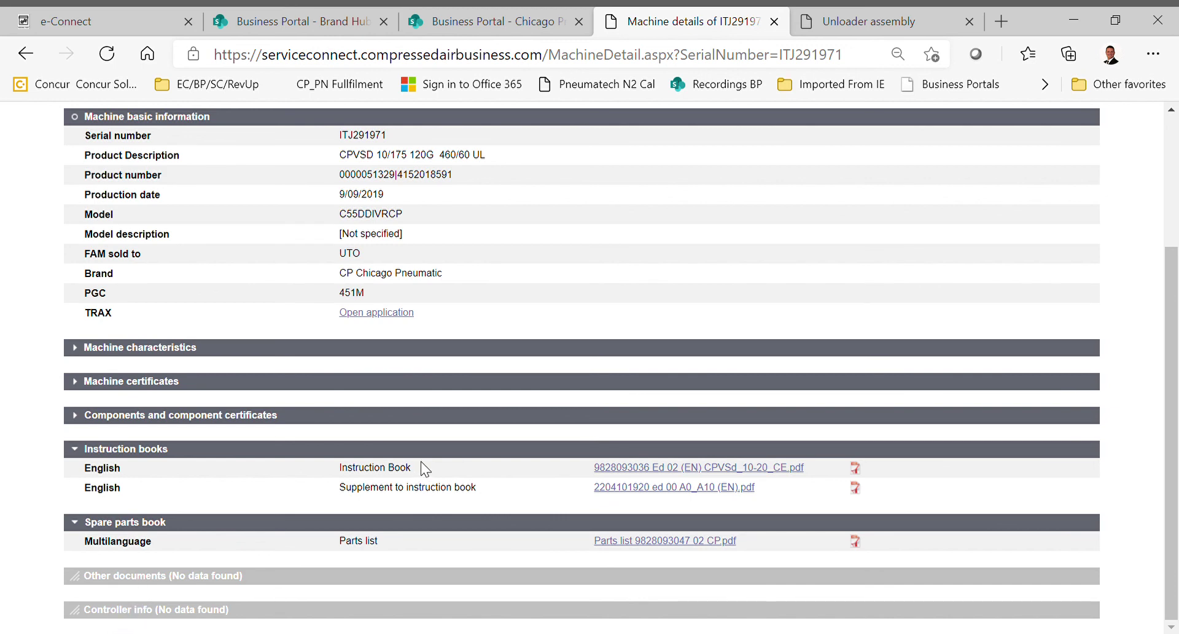
scroll(431, 418, "up", 3)
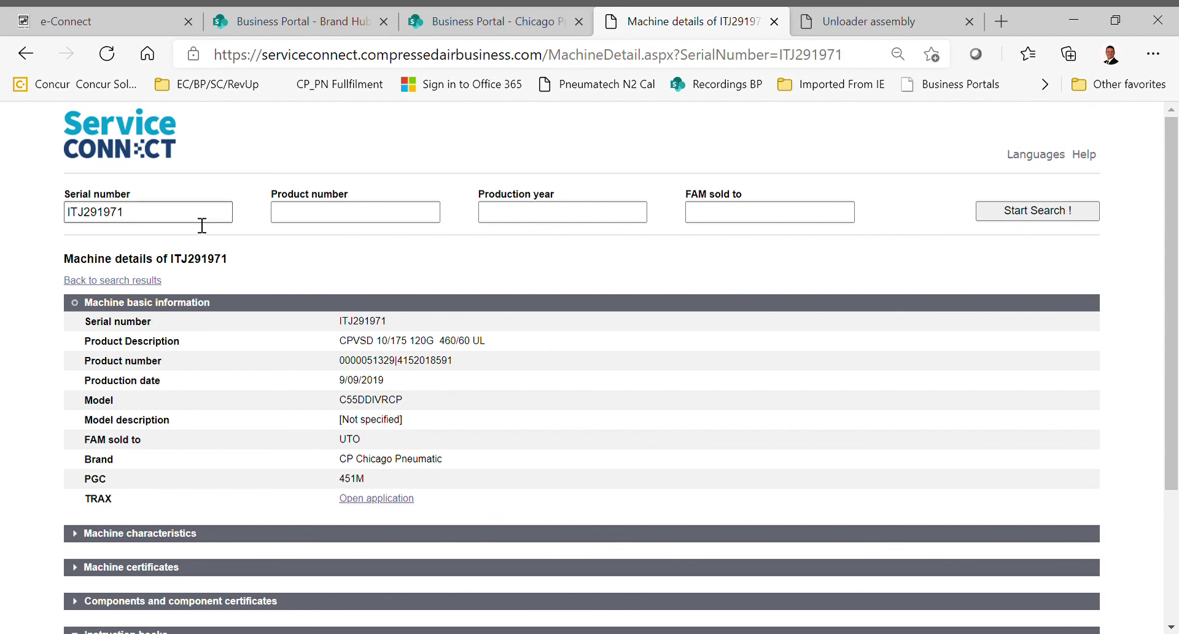
left_click_drag(68, 219, 92, 222)
left_click(140, 218)
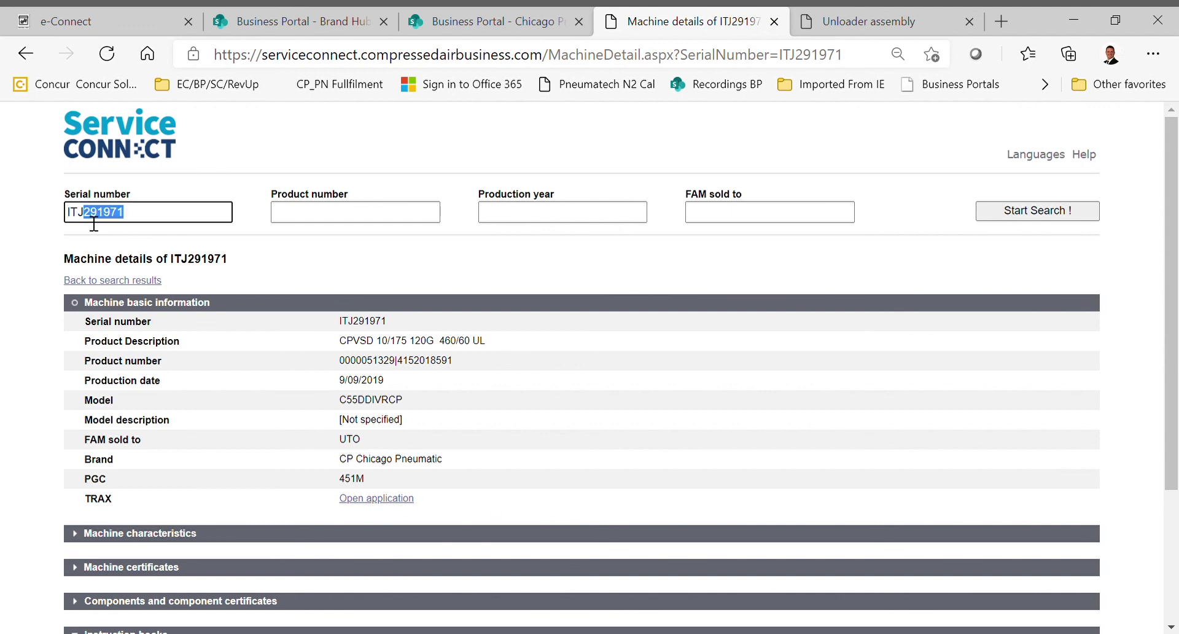
left_click(250, 253)
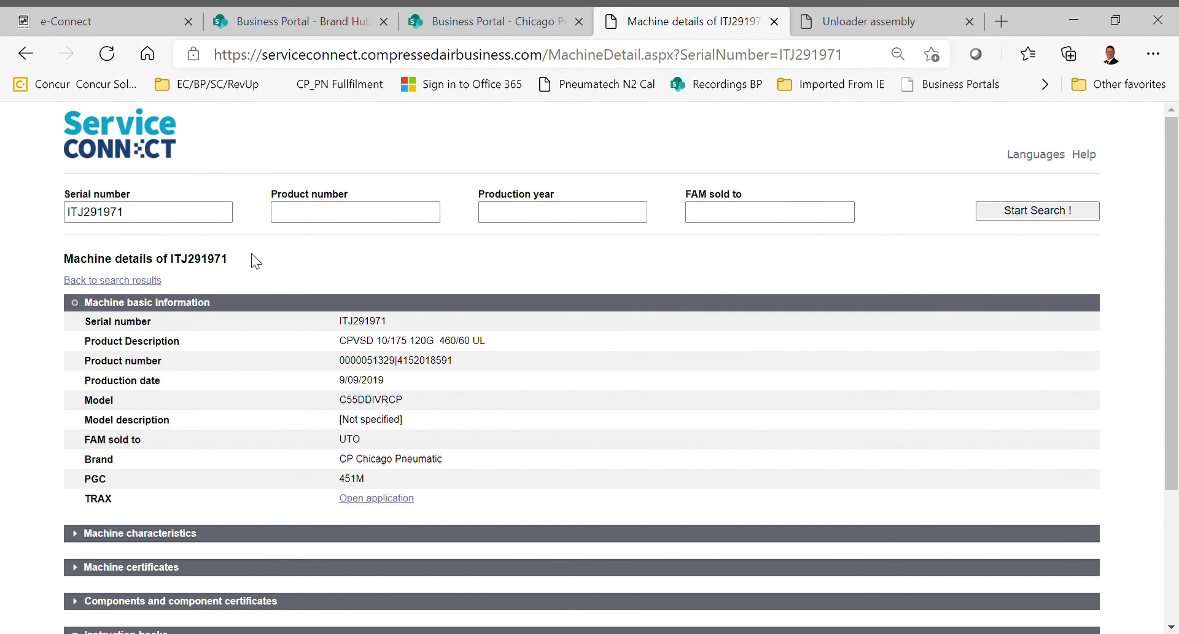
left_click_drag(153, 219, 77, 216)
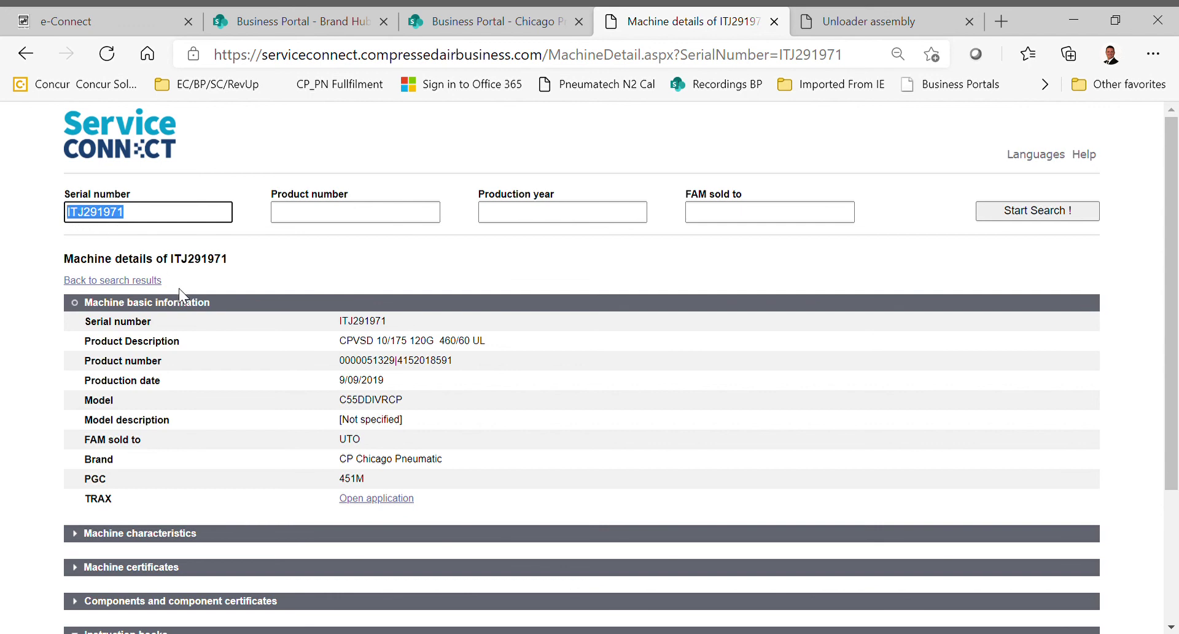
scroll(205, 322, "down", 3)
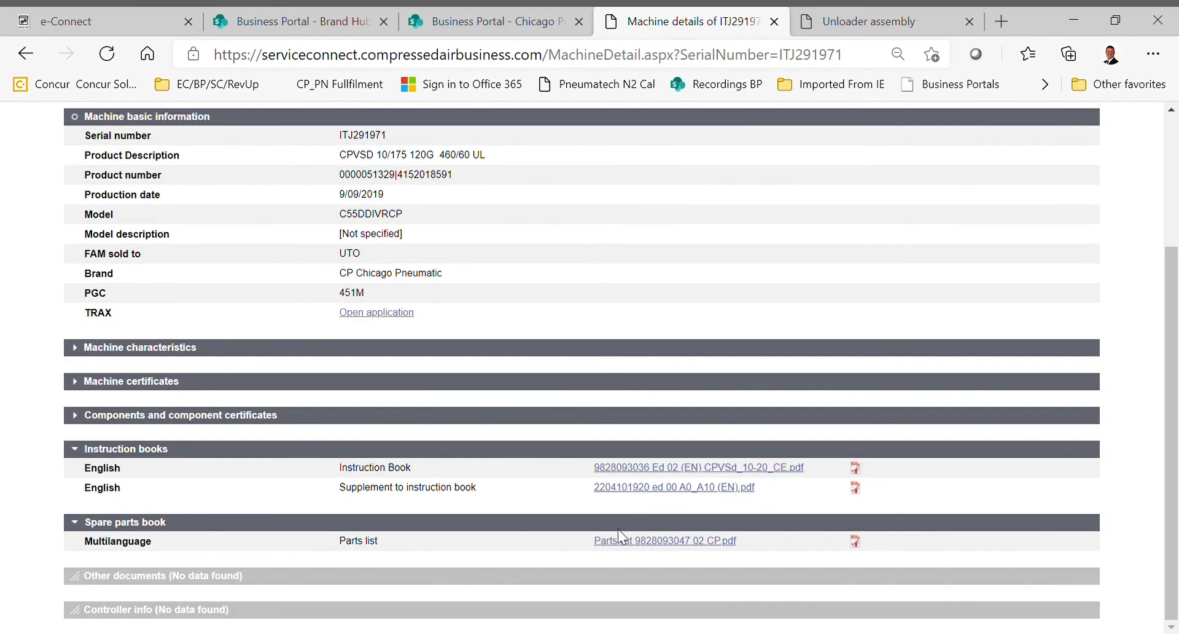
scroll(493, 296, "up", 3)
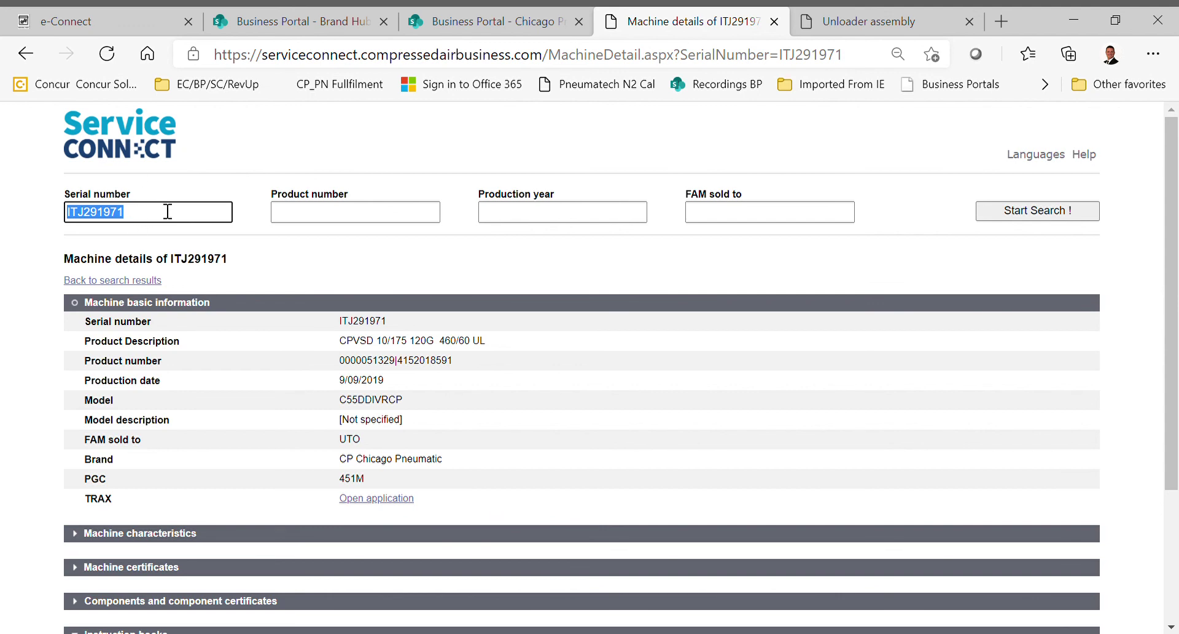
left_click(168, 221)
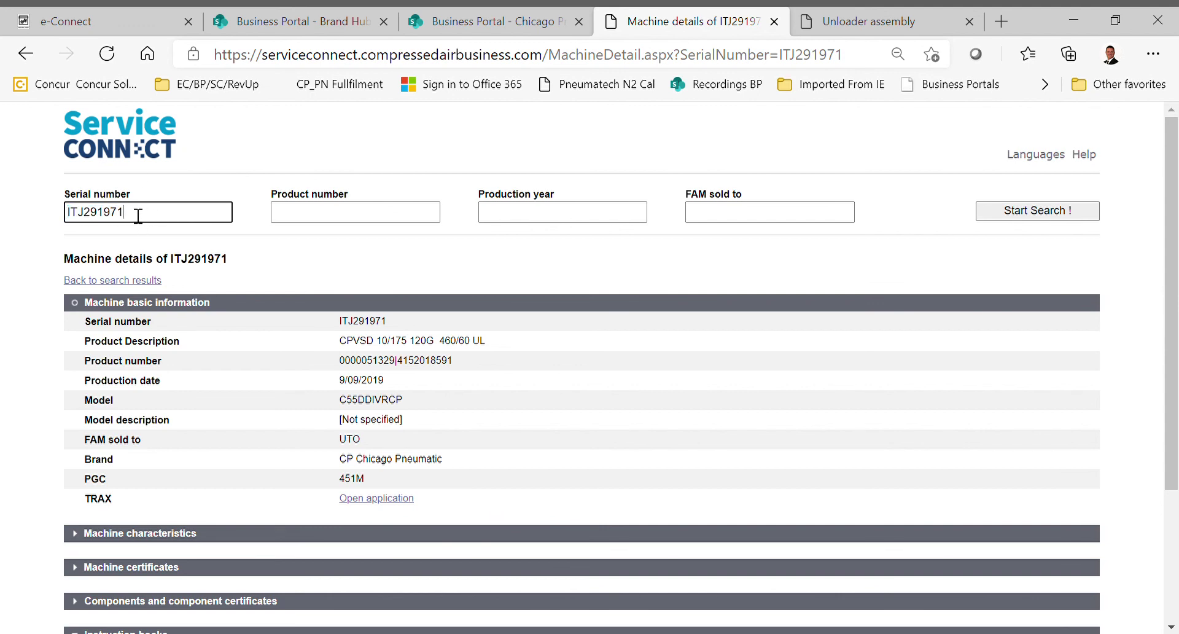
left_click_drag(69, 214, 169, 219)
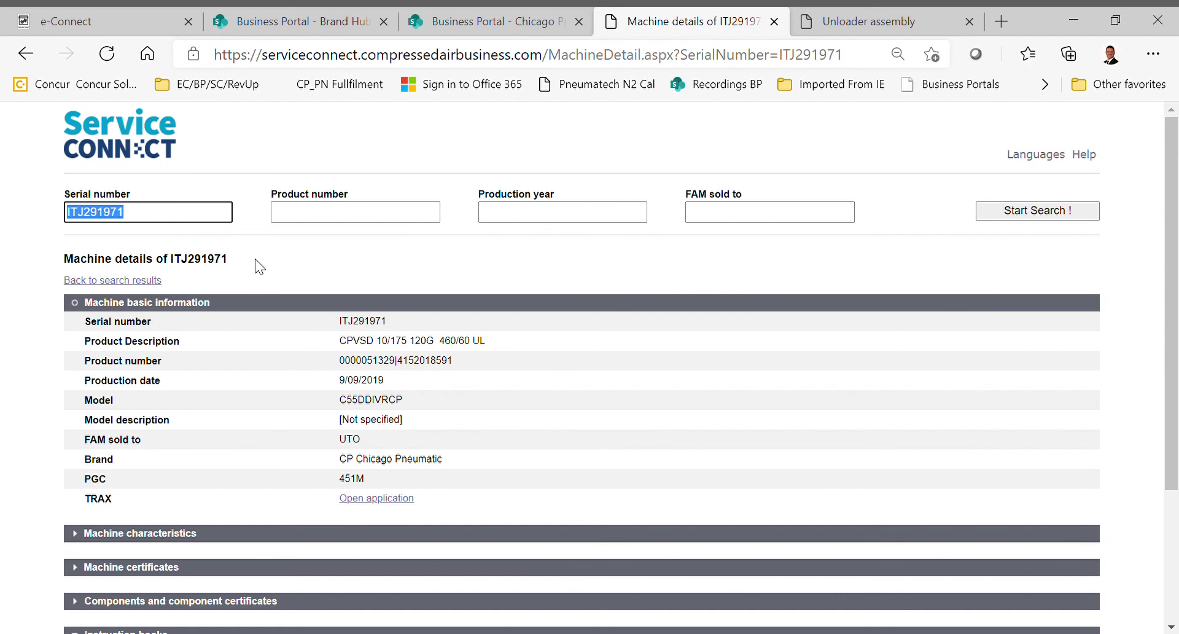
left_click(611, 241)
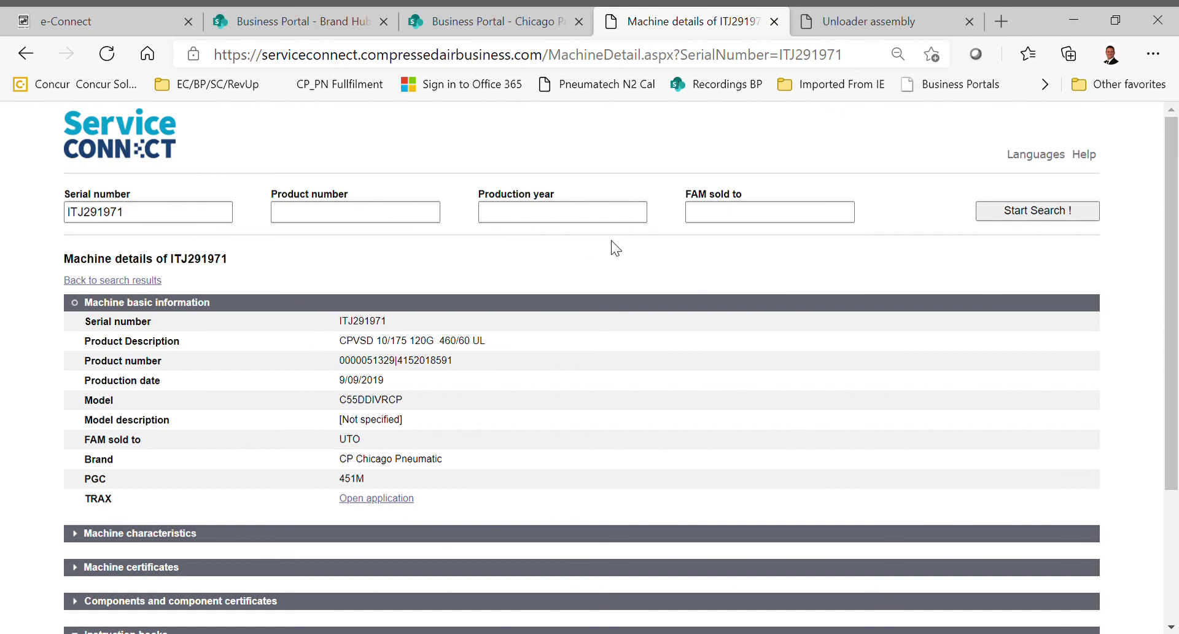